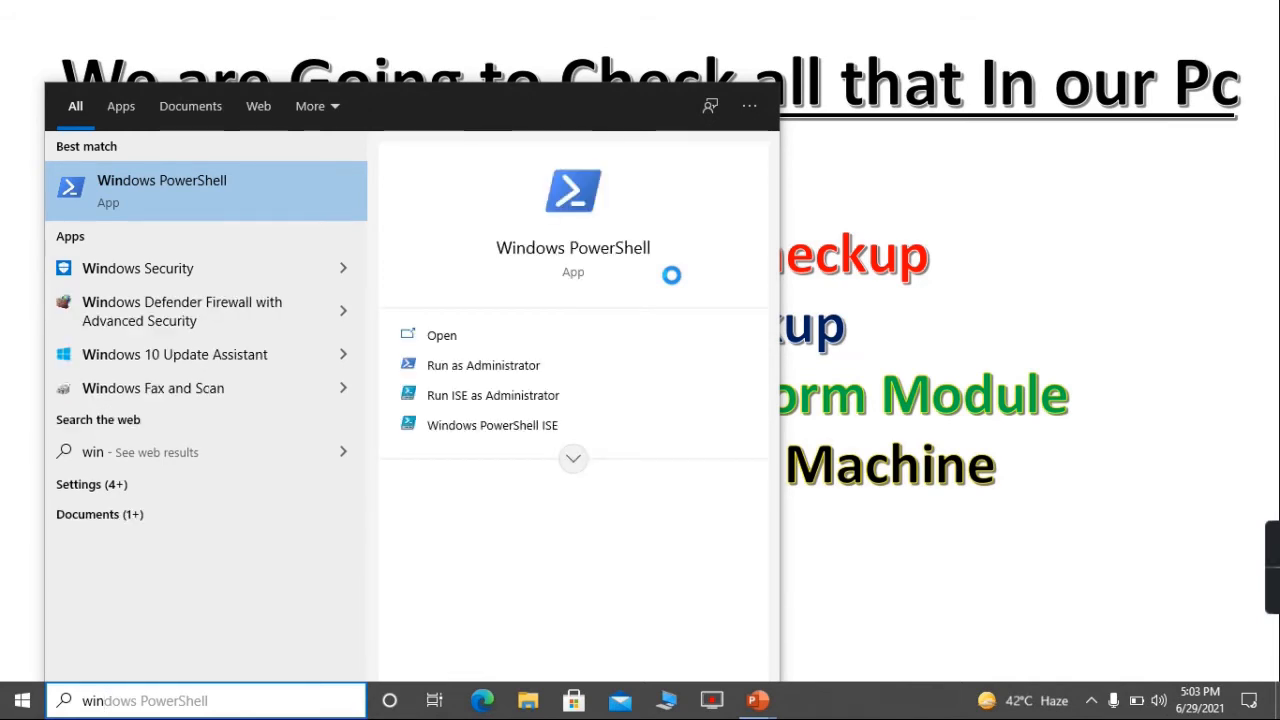
Search for windows security, open the Windows Security app and maximize its window.
type("dows")
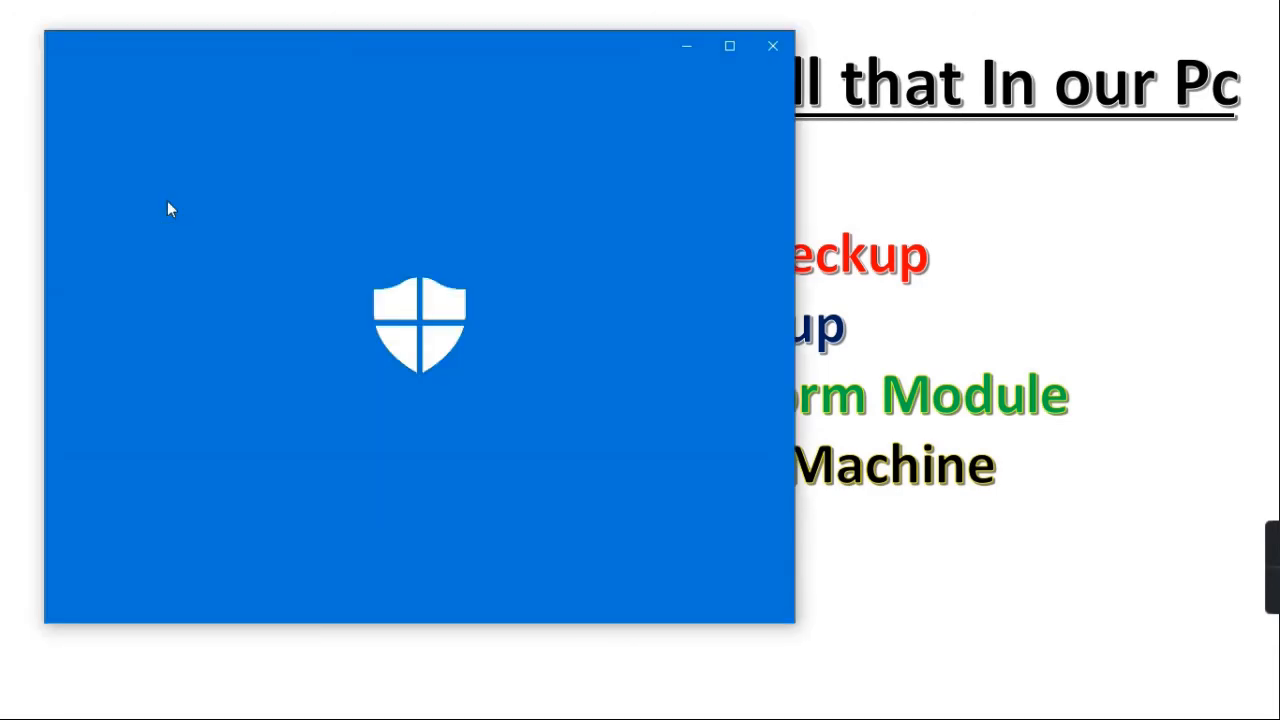
type("security")
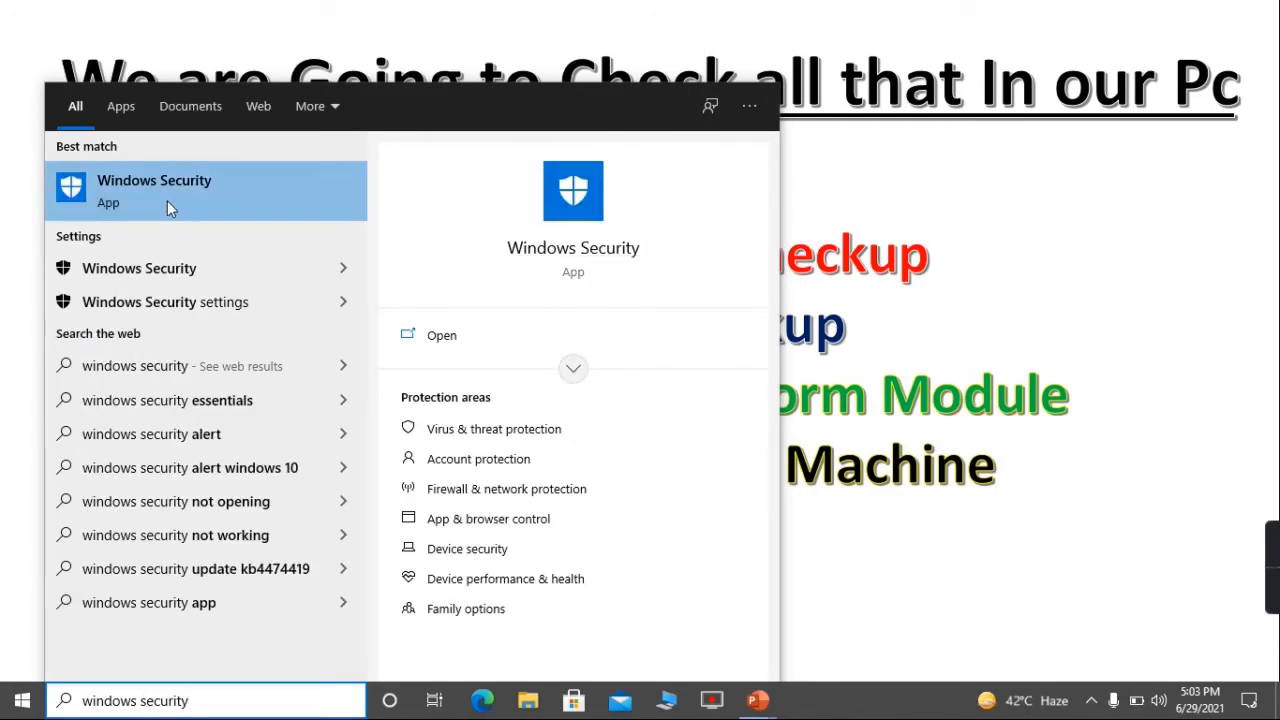
left_click(167, 201)
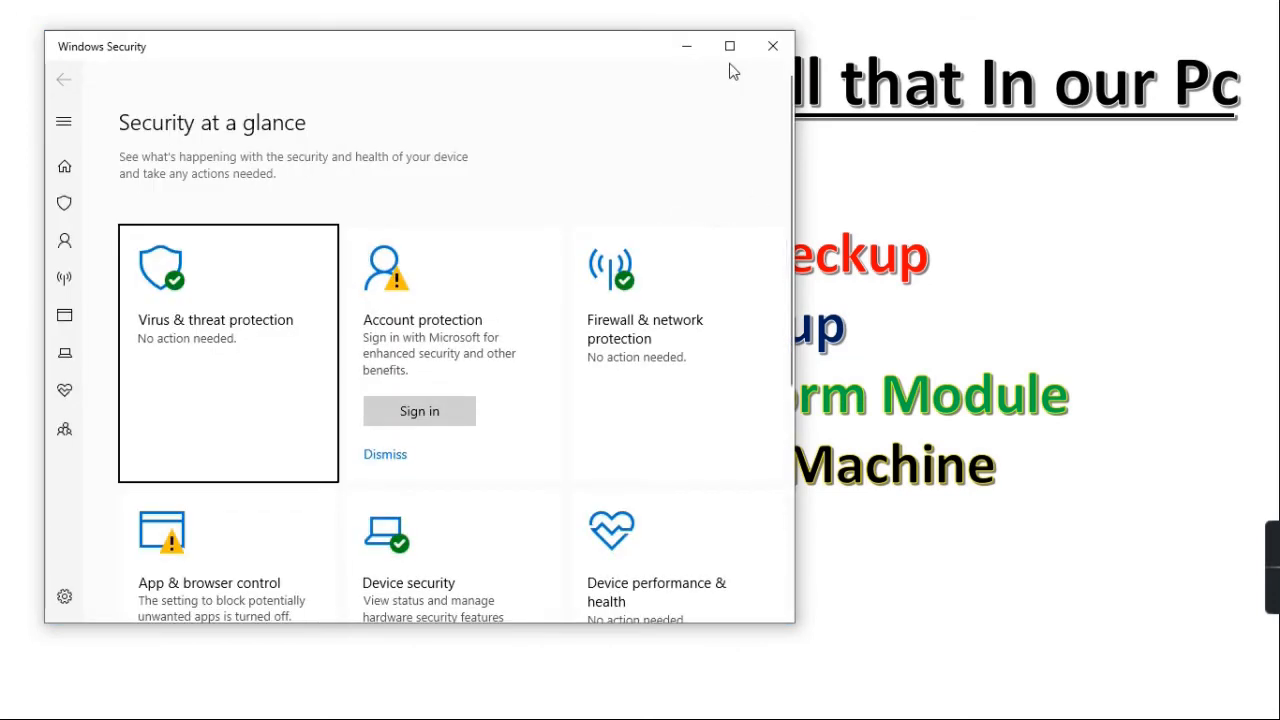
left_click(730, 48)
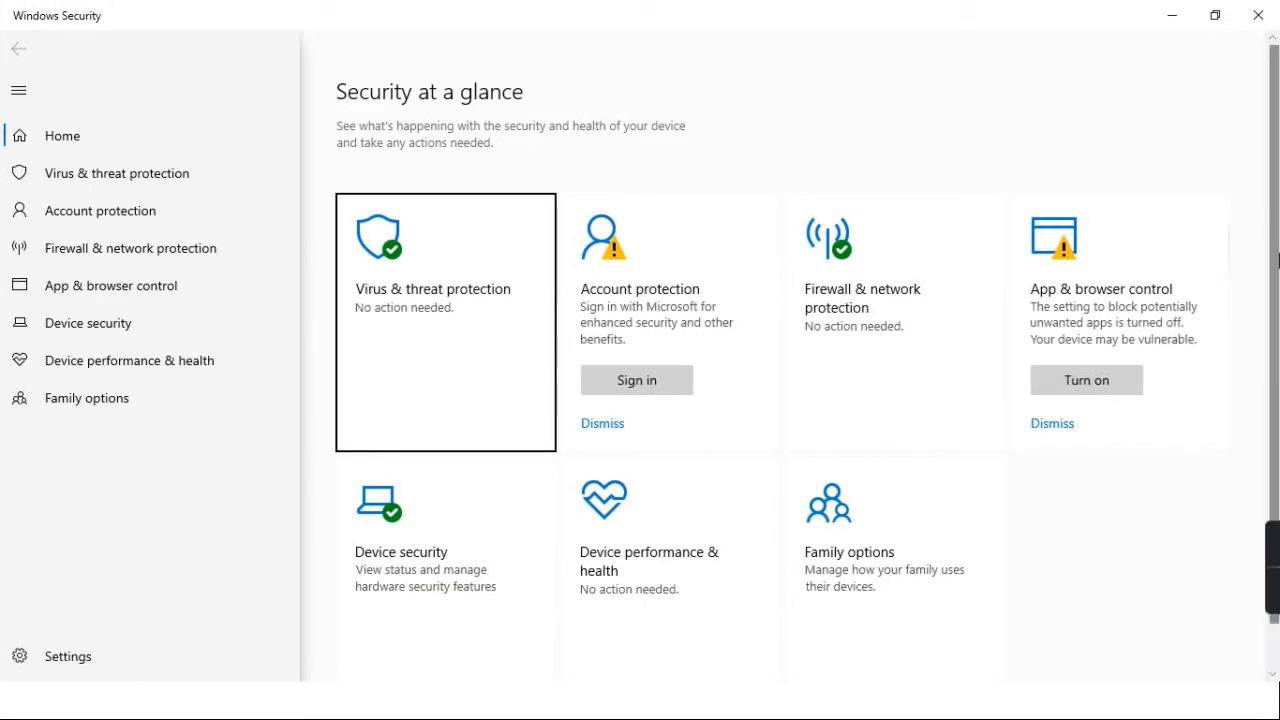
Examine the health report under Device performance & health, and close Windows Security.
scroll(688, 515, "down", 1)
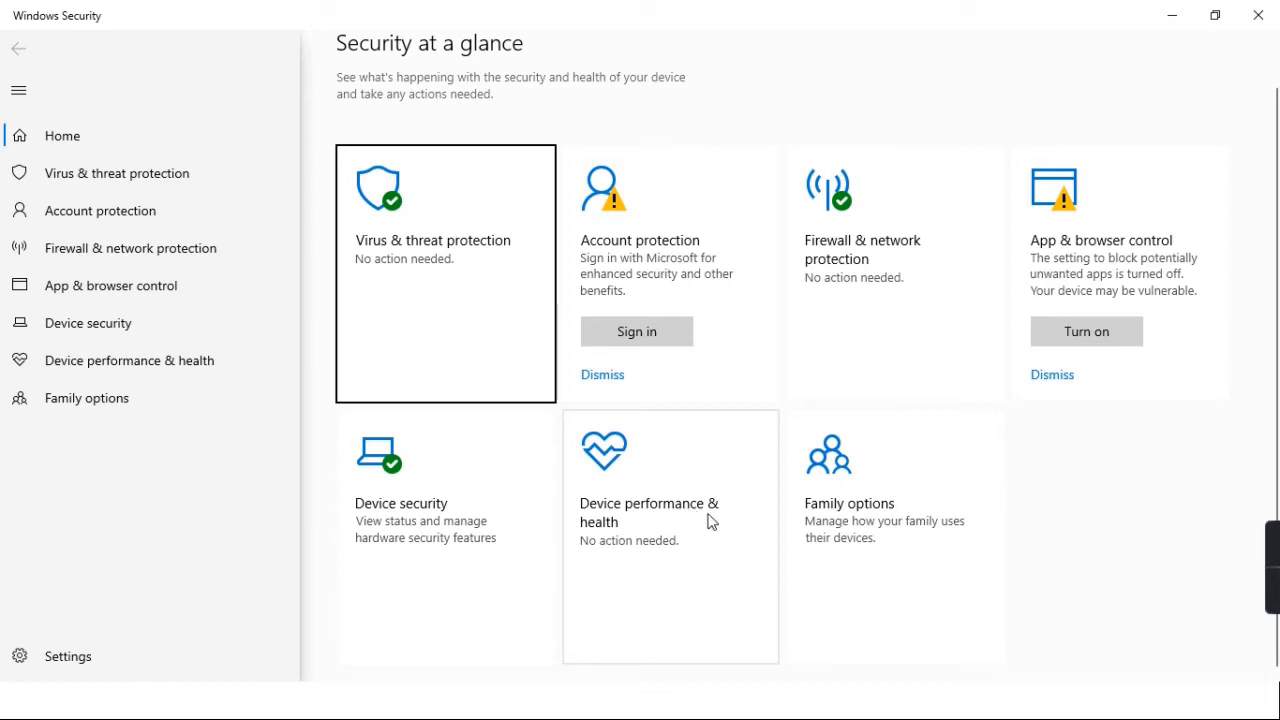
left_click(710, 520)
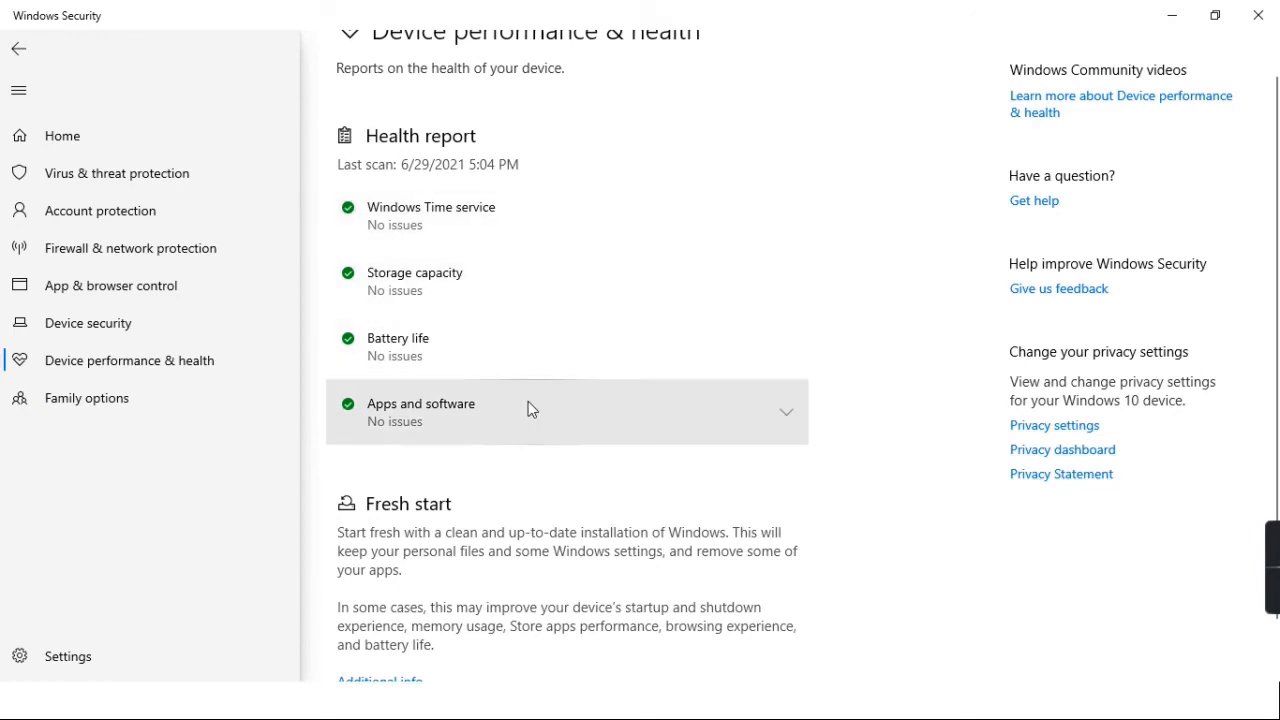
left_click(1259, 17)
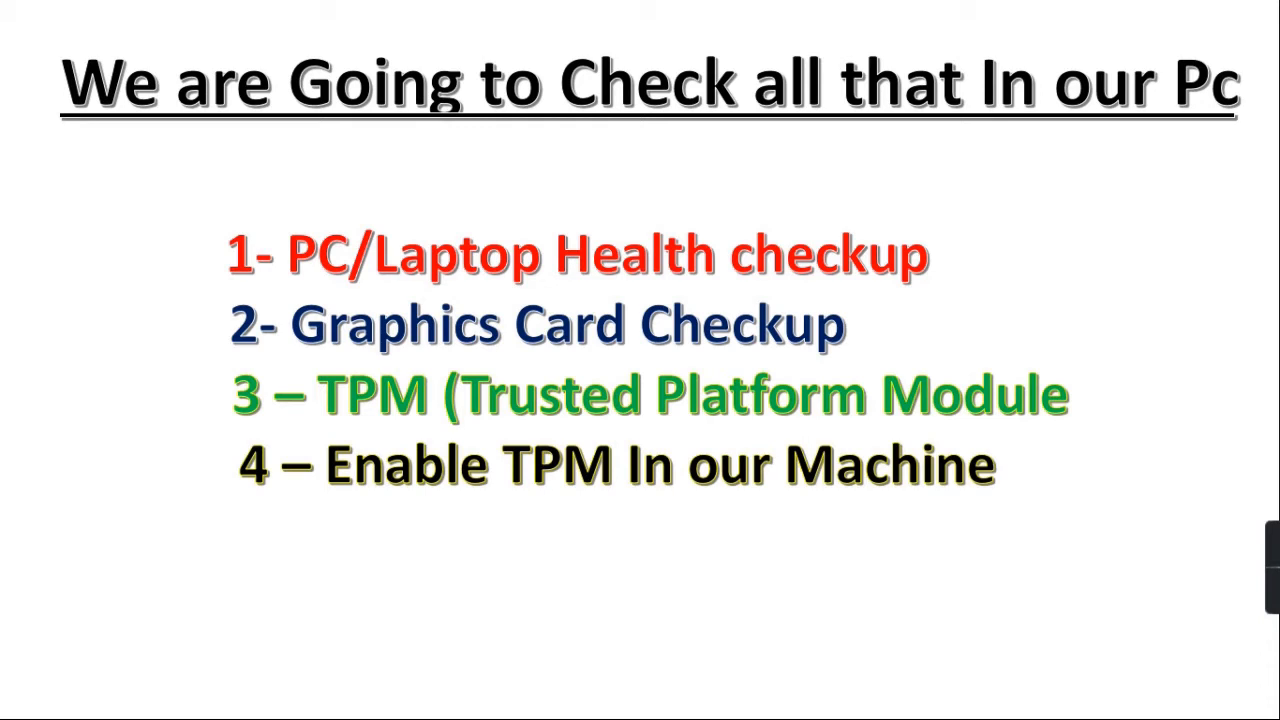
Run dxdiag, examine the system information in the DirectX Diagnostic Tool, and exit the tool.
key("super+r")
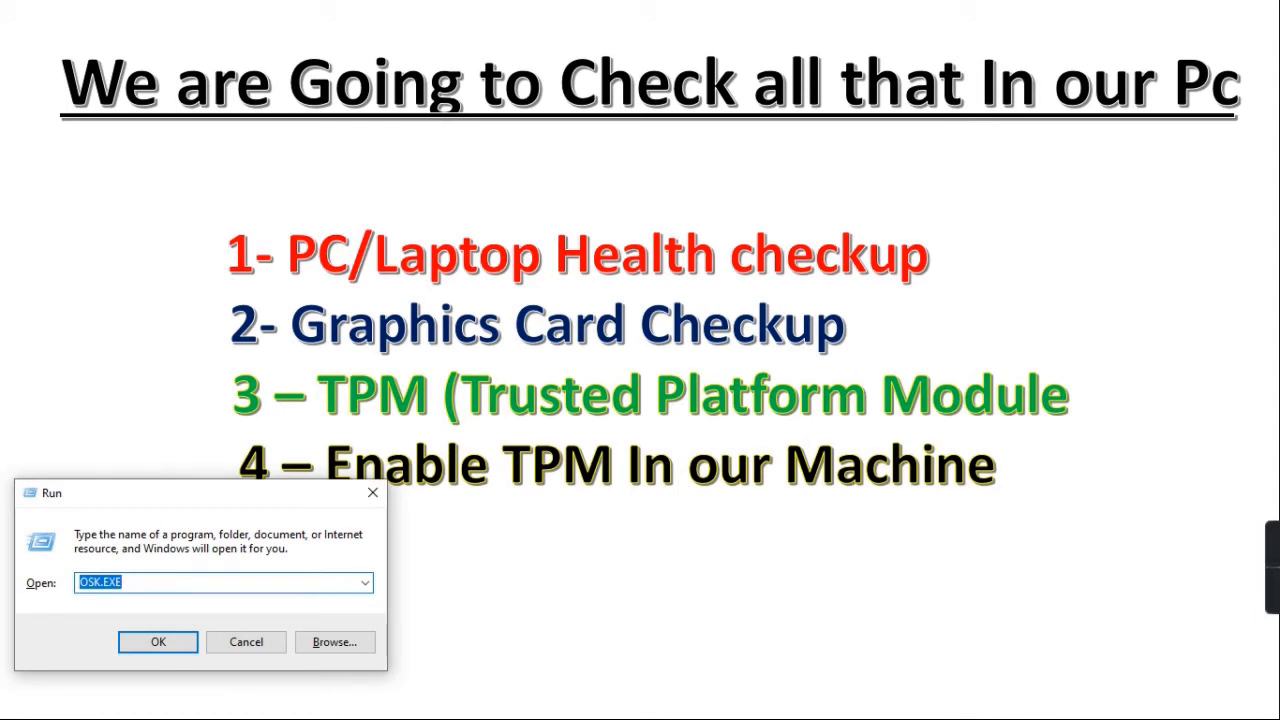
type("dxdiag")
key("Return")
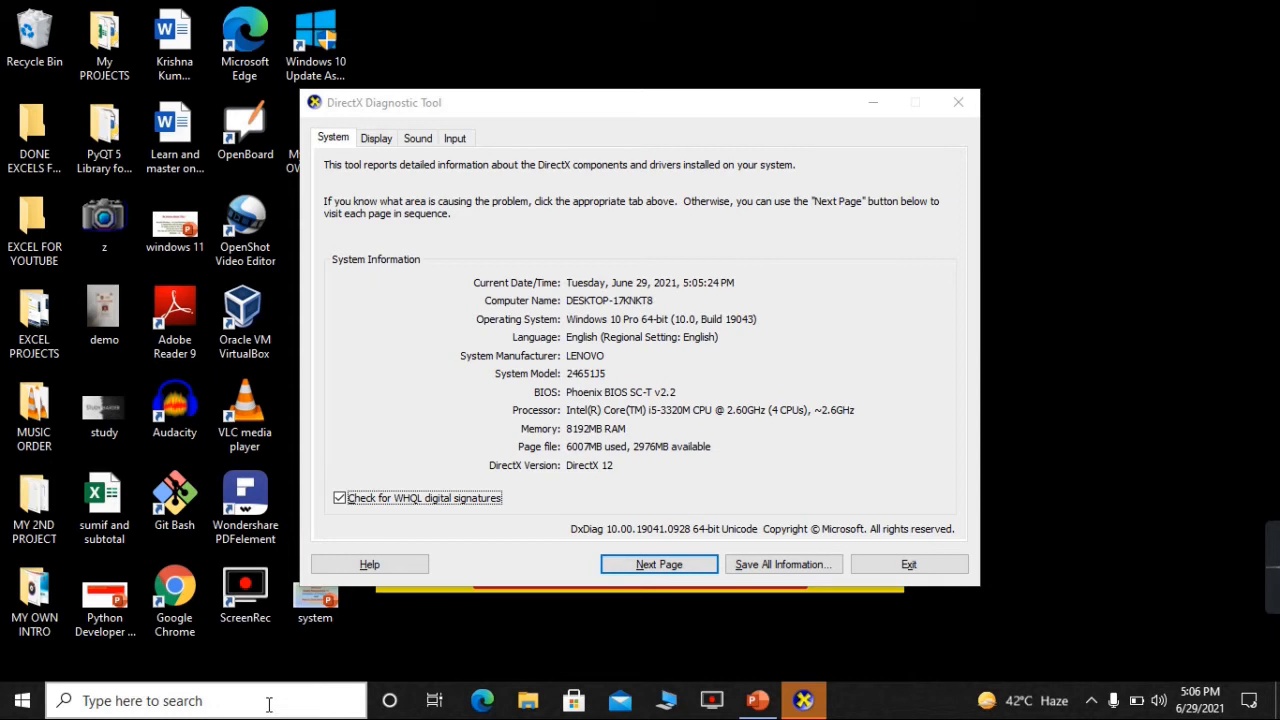
left_click(910, 566)
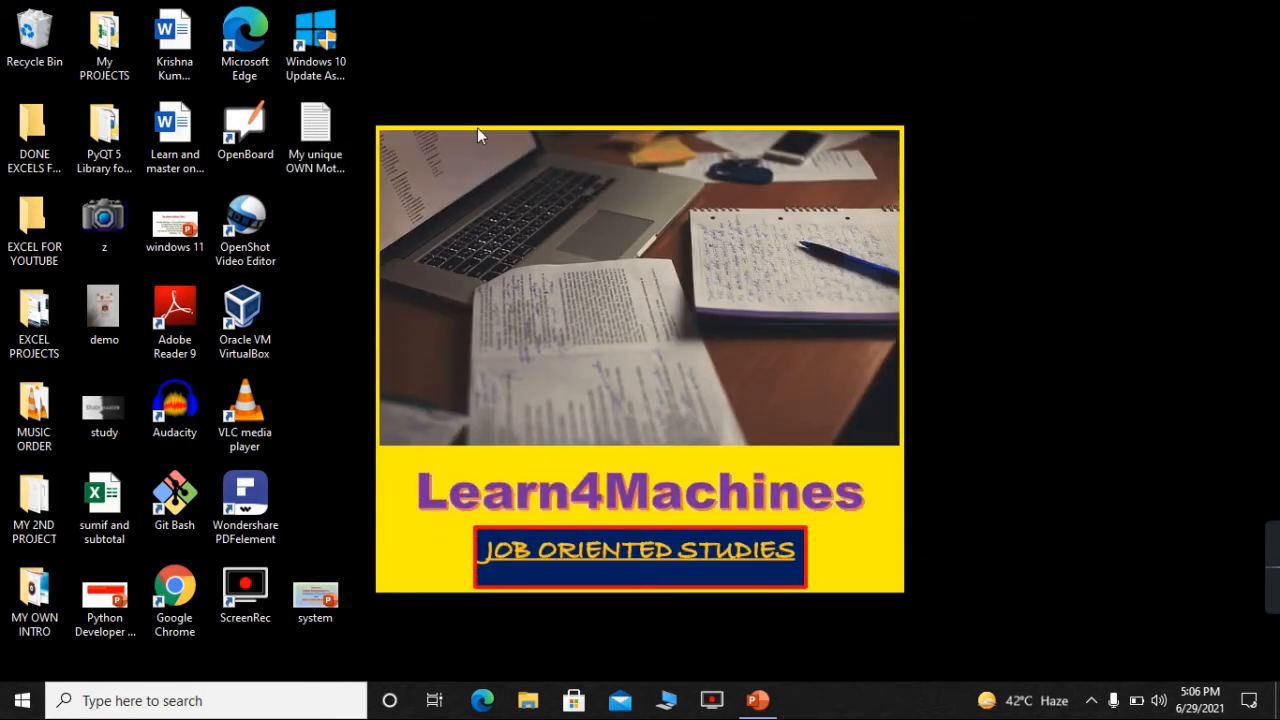
right_click(477, 127)
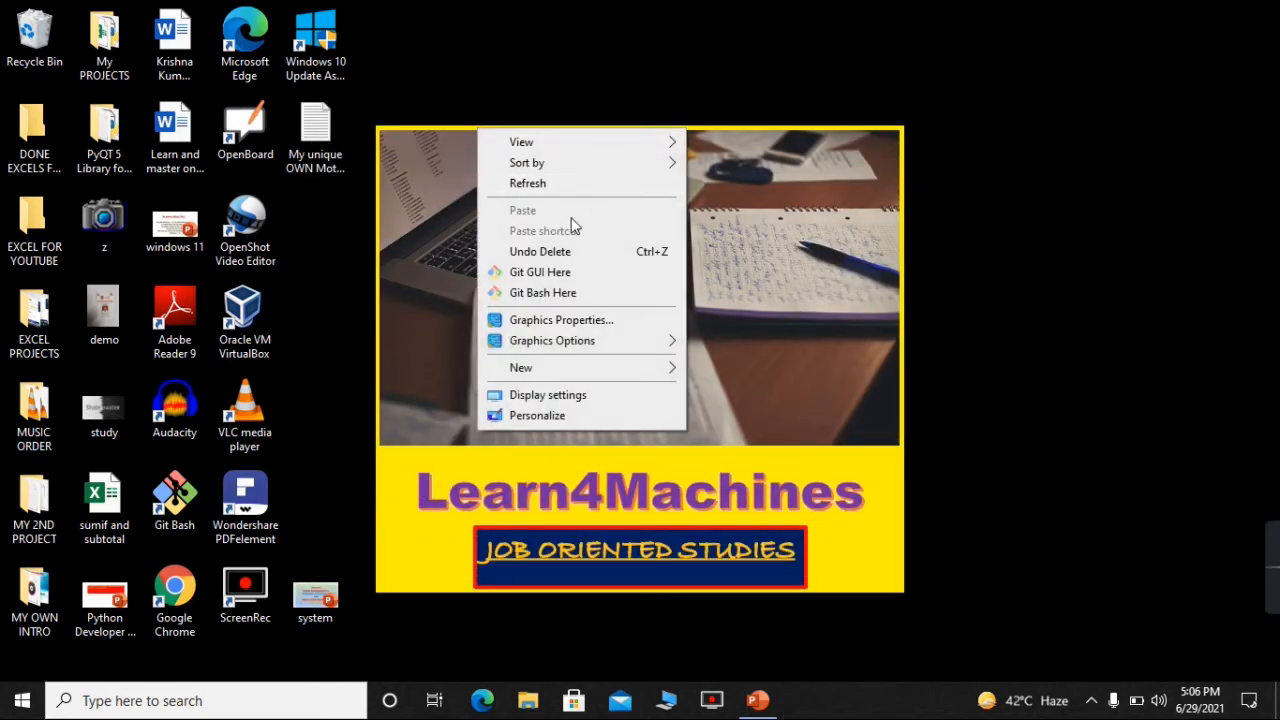
right_click(790, 204)
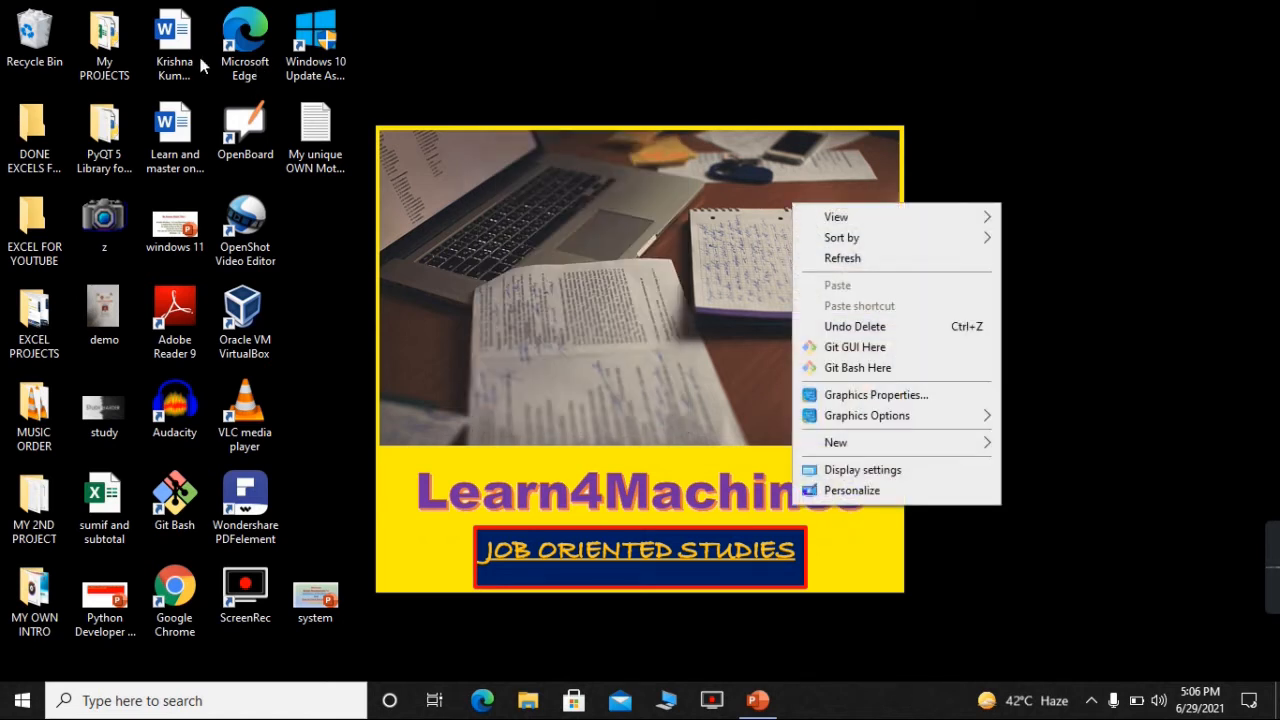
left_click(571, 53)
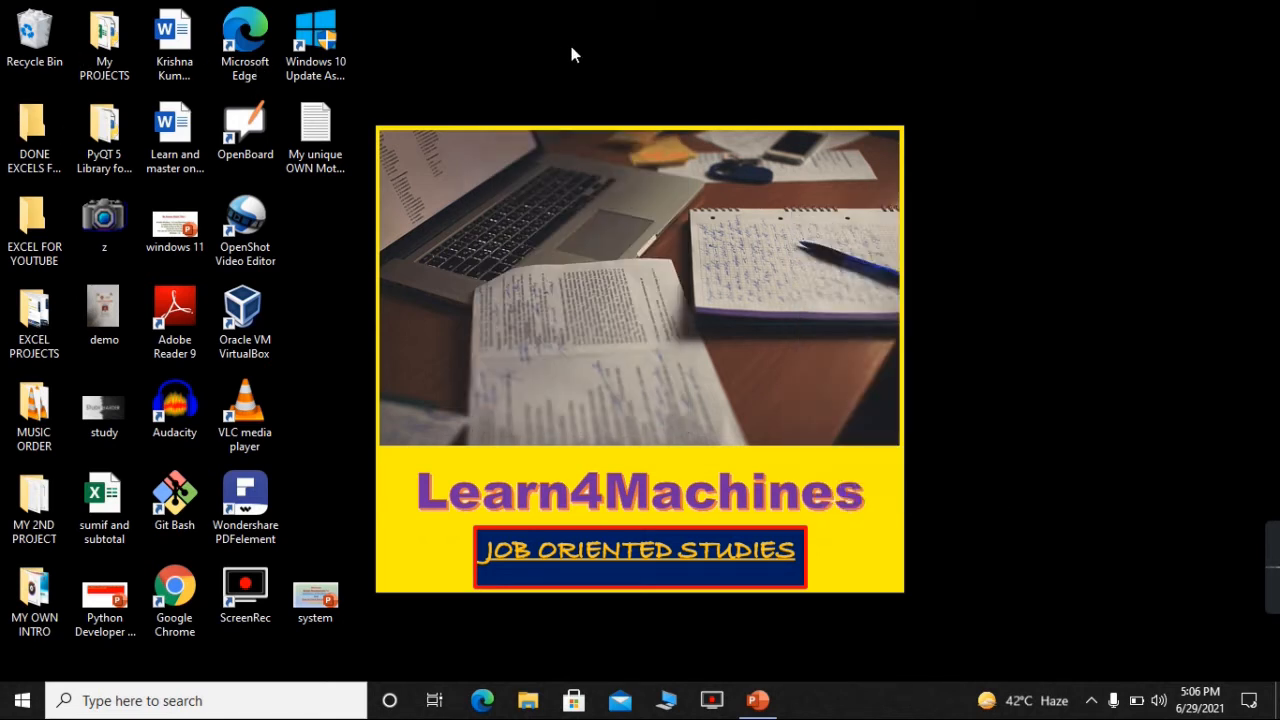
Open the desktop's display settings and view the advanced display settings page.
right_click(571, 47)
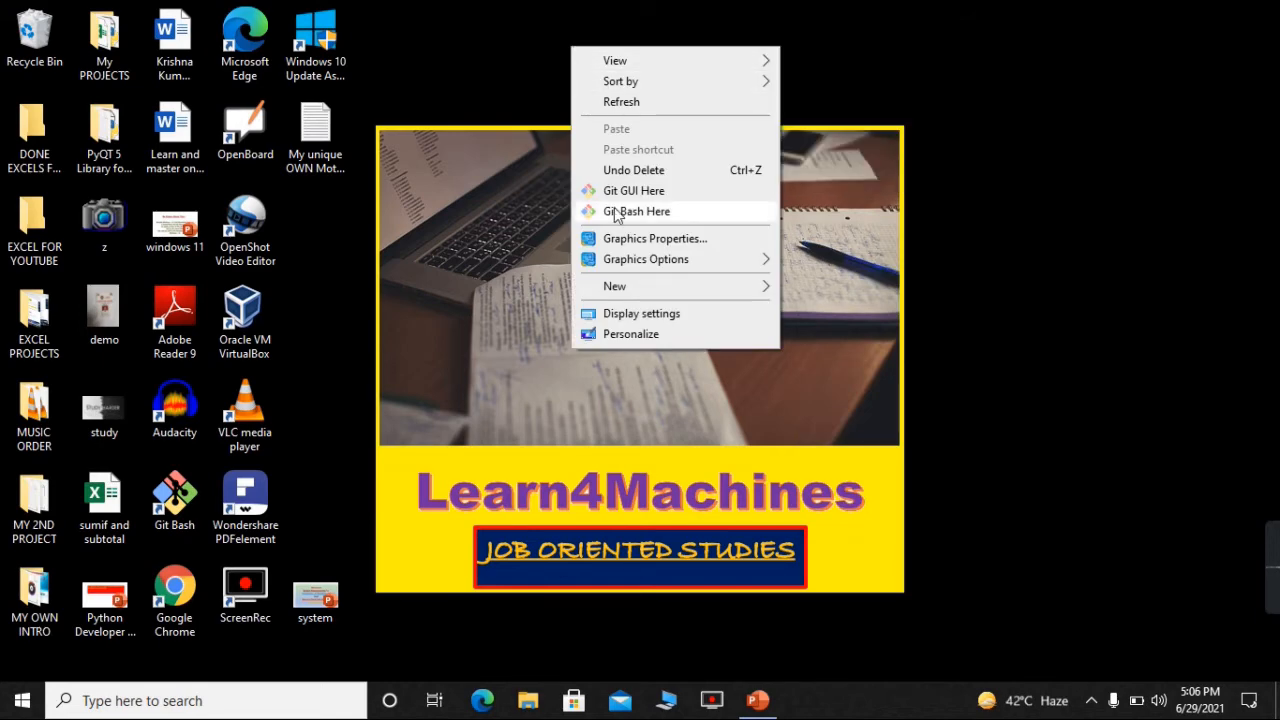
left_click(674, 314)
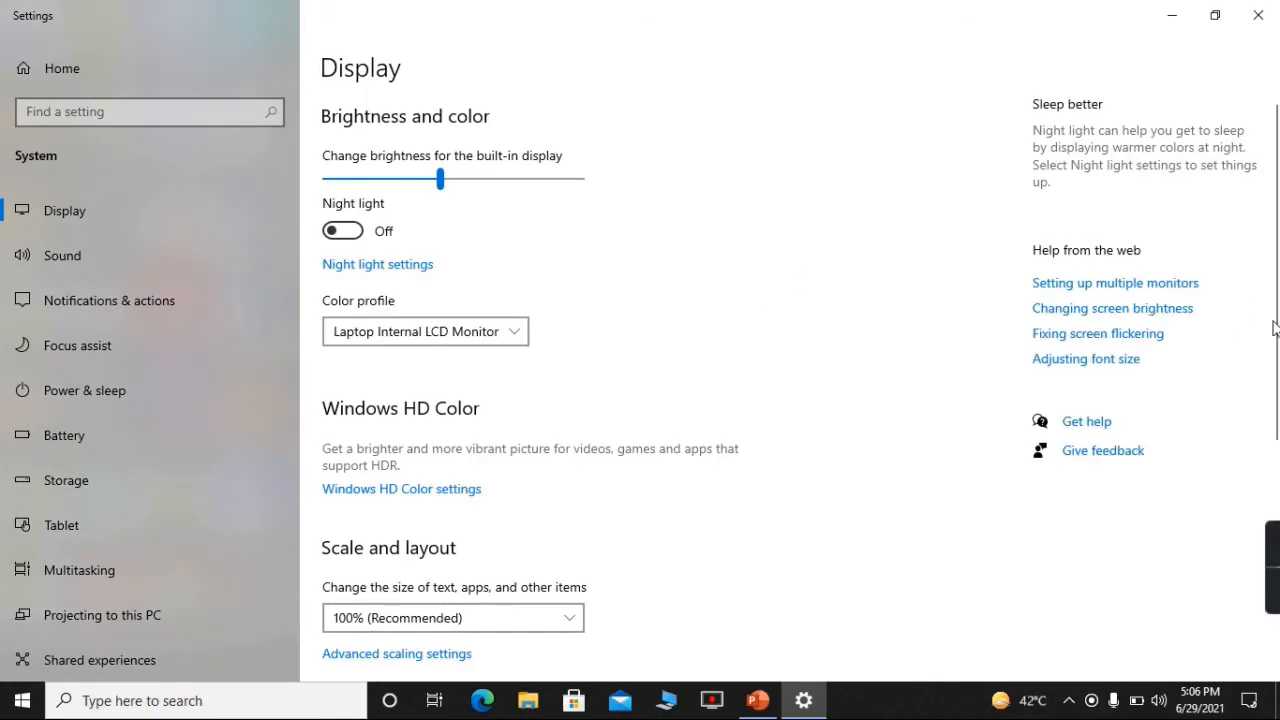
scroll(1278, 330, "down", 2)
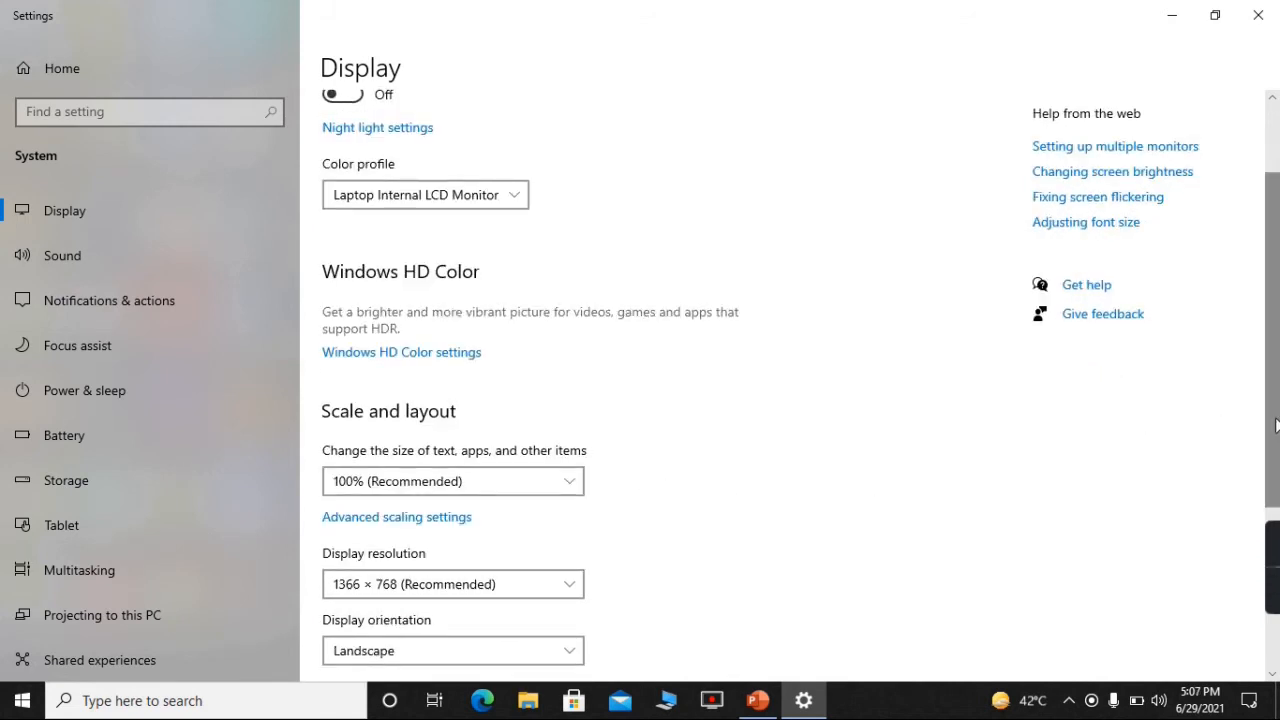
scroll(1275, 527, "down", 2)
scroll(1275, 527, "down", 4)
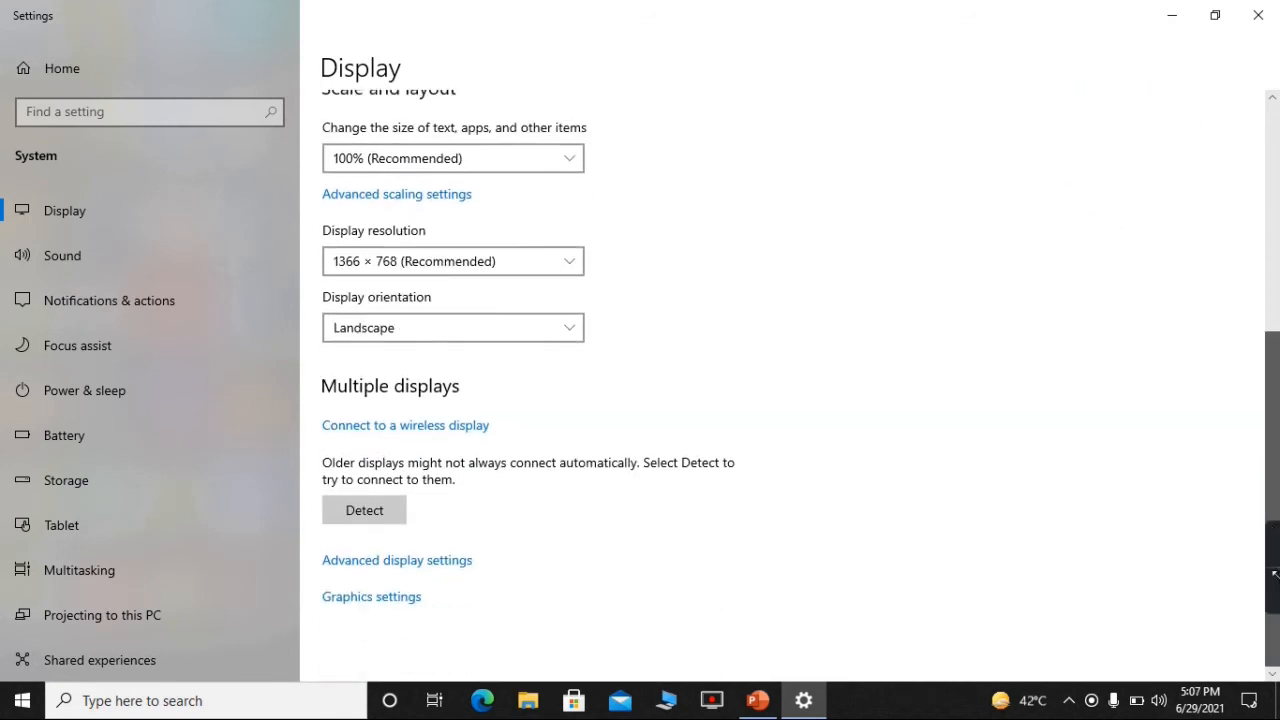
left_click(376, 568)
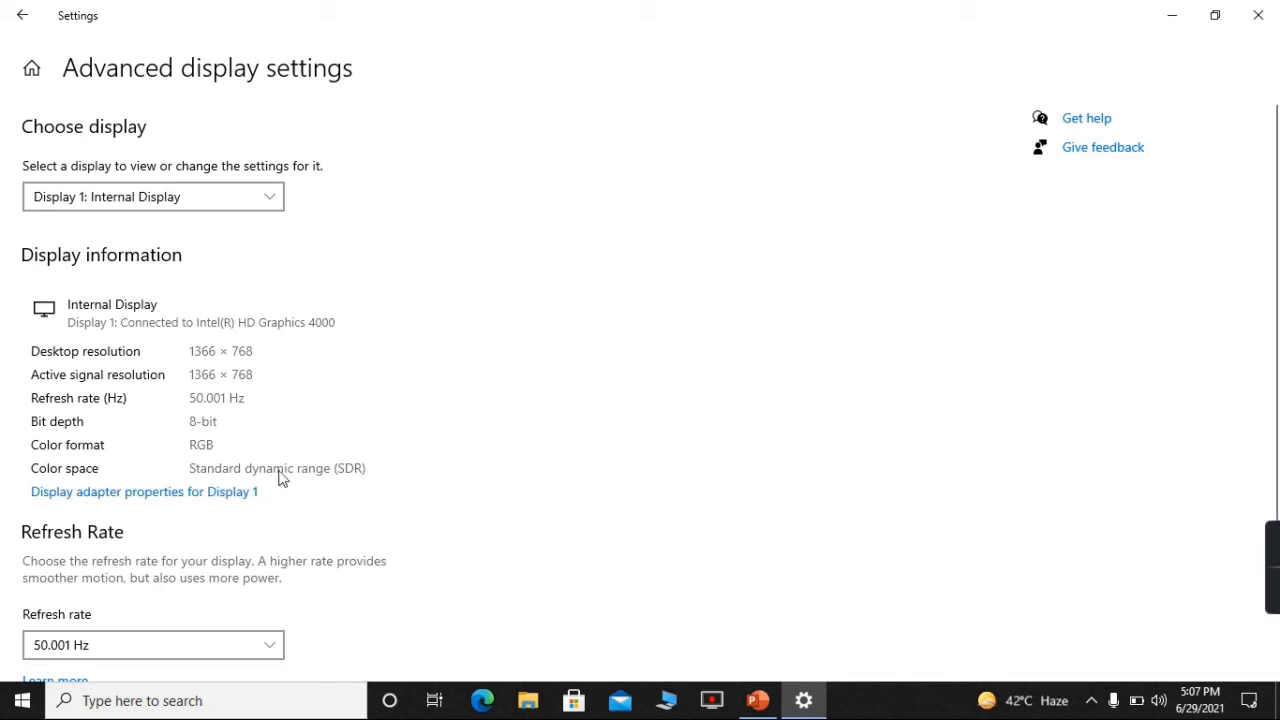
Examine the display adapter properties for Display 1 and the graphics device's status, and close all settings windows.
left_click(160, 496)
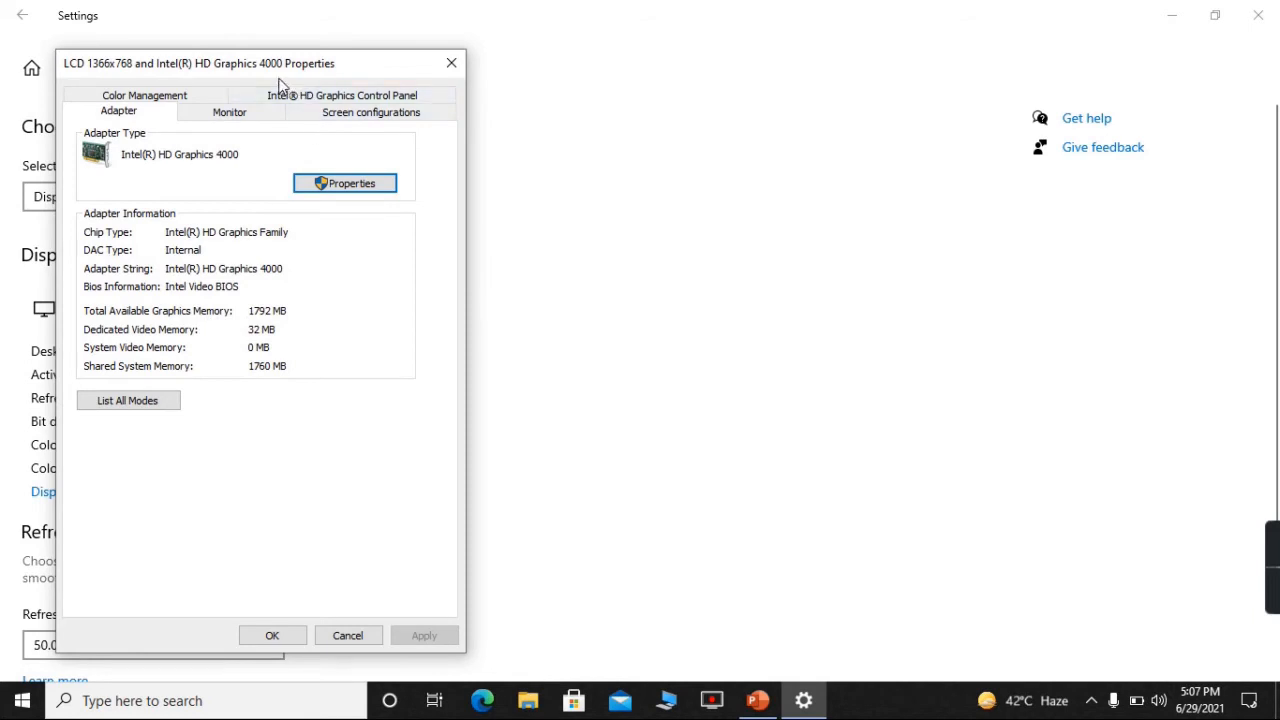
left_click_drag(266, 75, 447, 72)
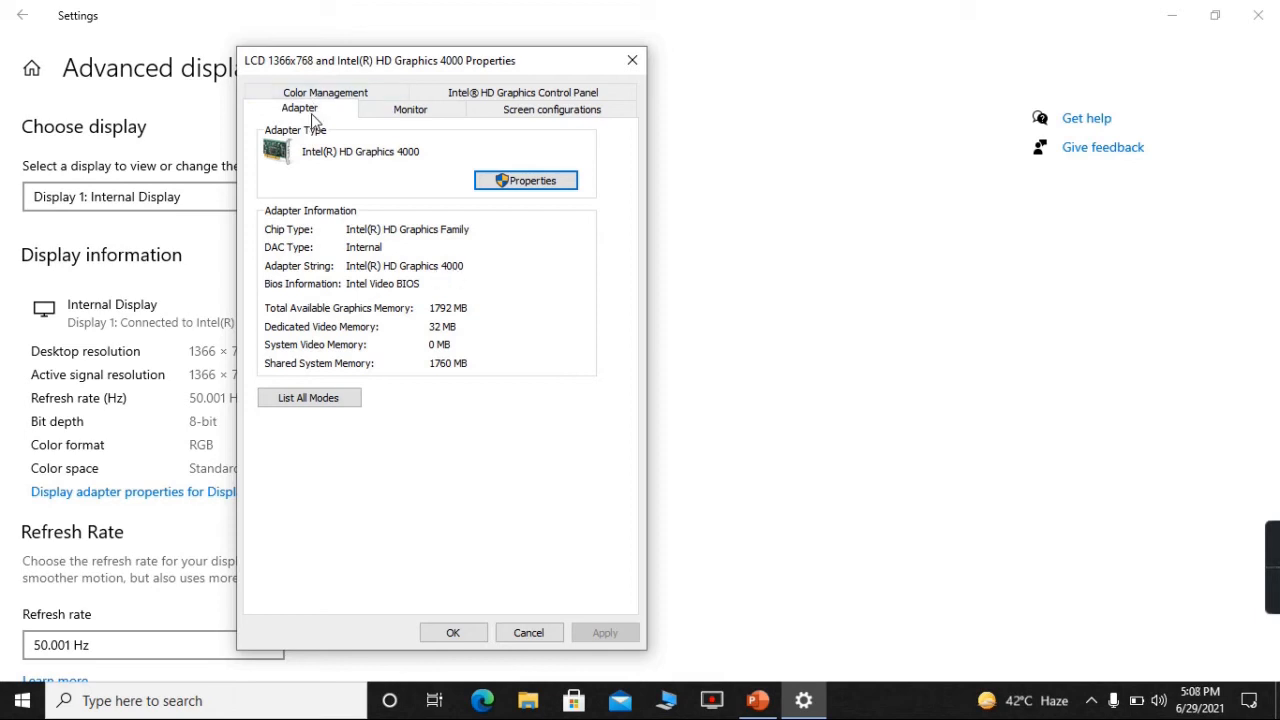
left_click(563, 183)
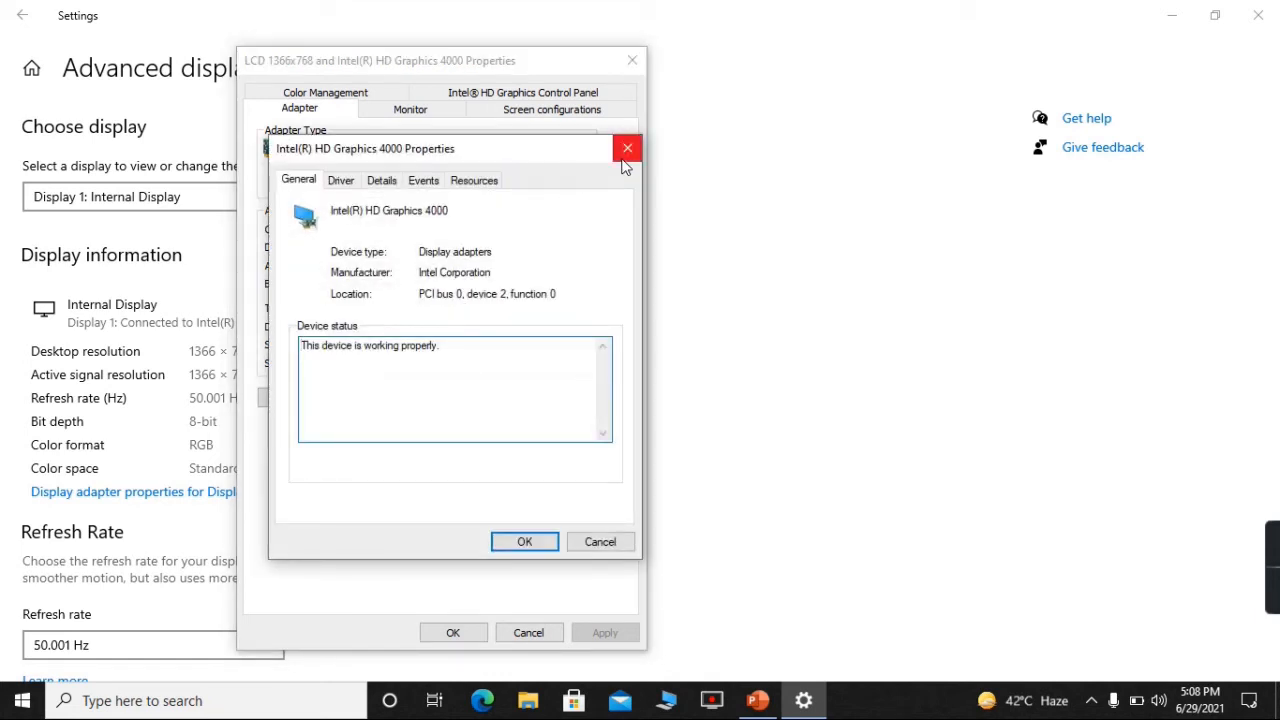
left_click(624, 160)
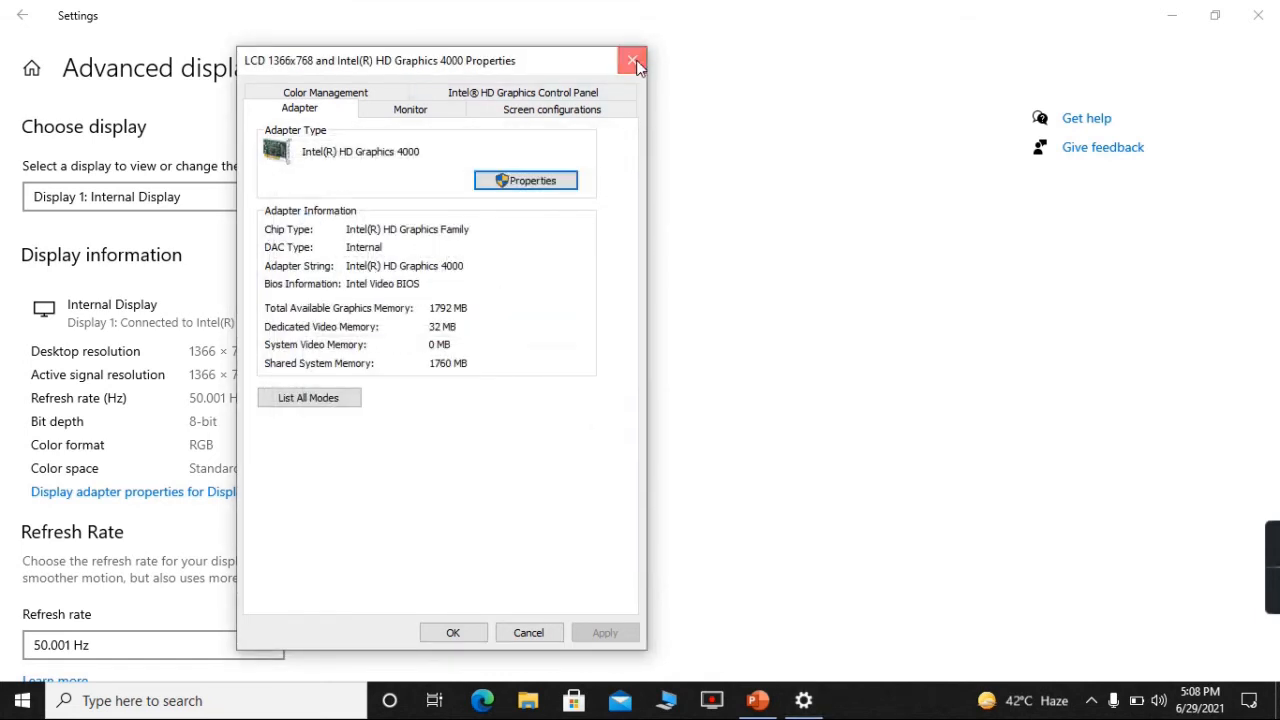
left_click(632, 60)
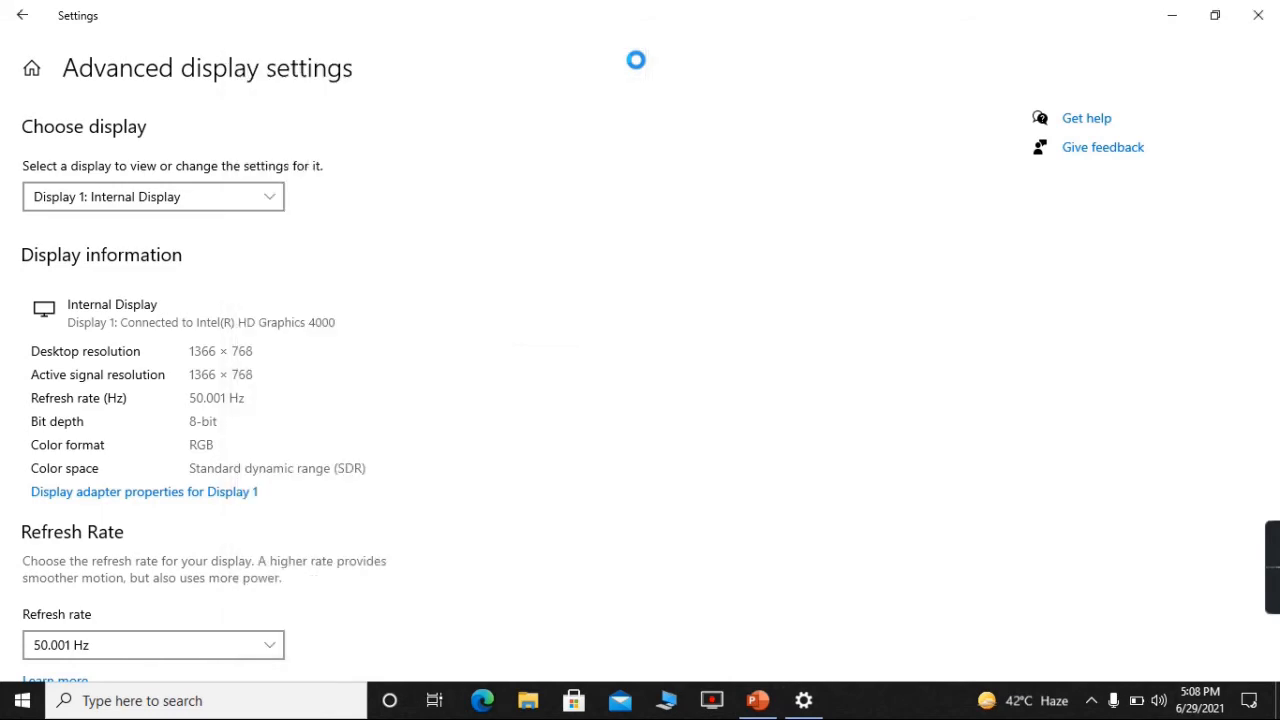
left_click(1254, 14)
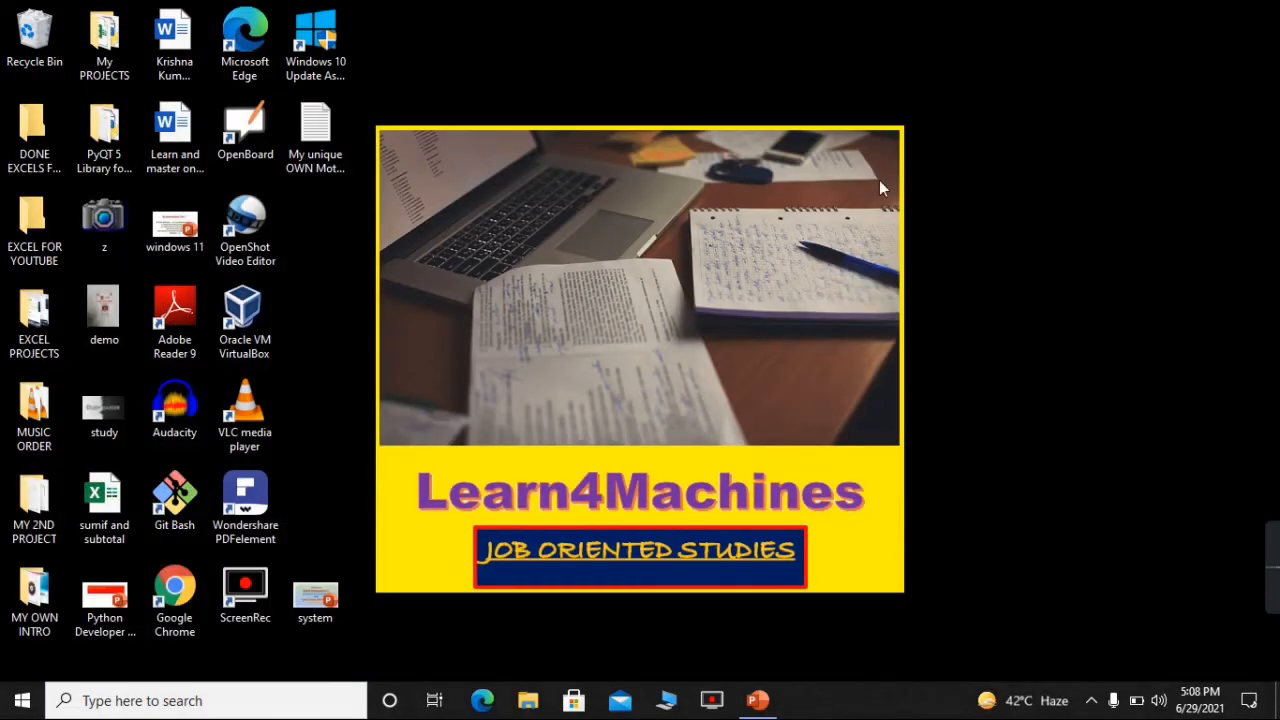
Switch to the PowerPoint presentation, start the slide show from the beginning and advance to the third slide.
left_click(756, 699)
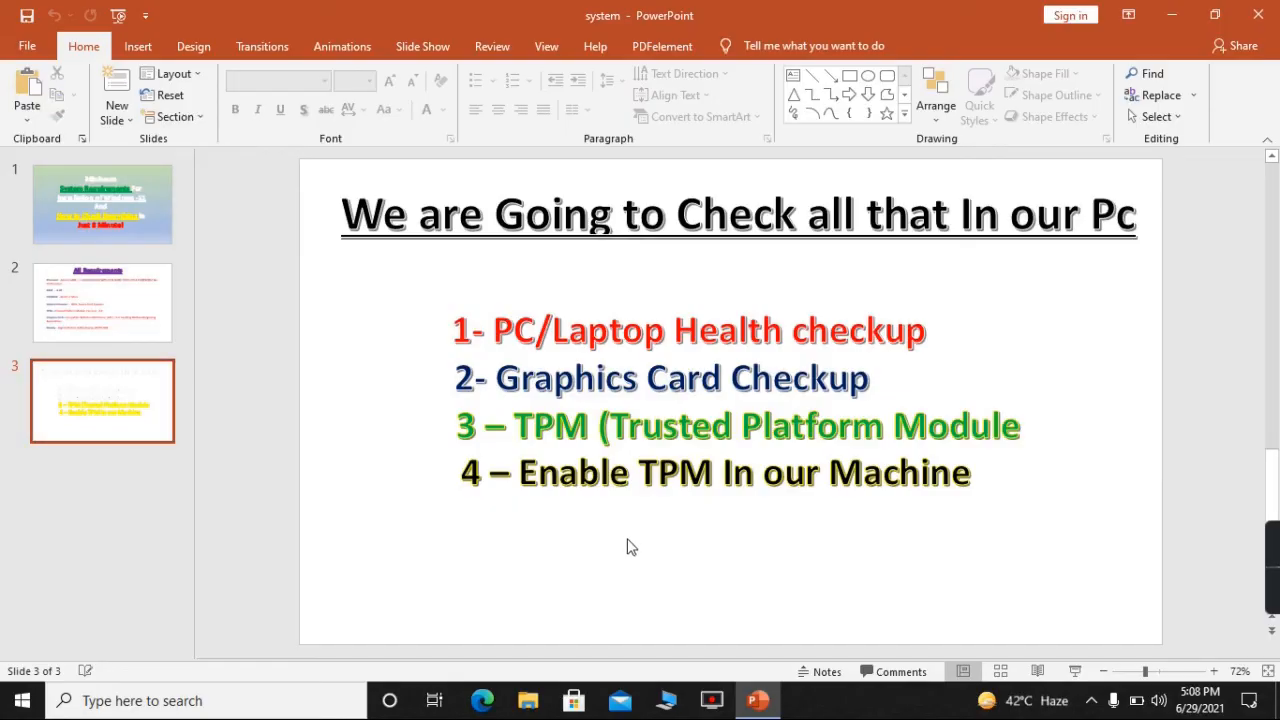
key("F5")
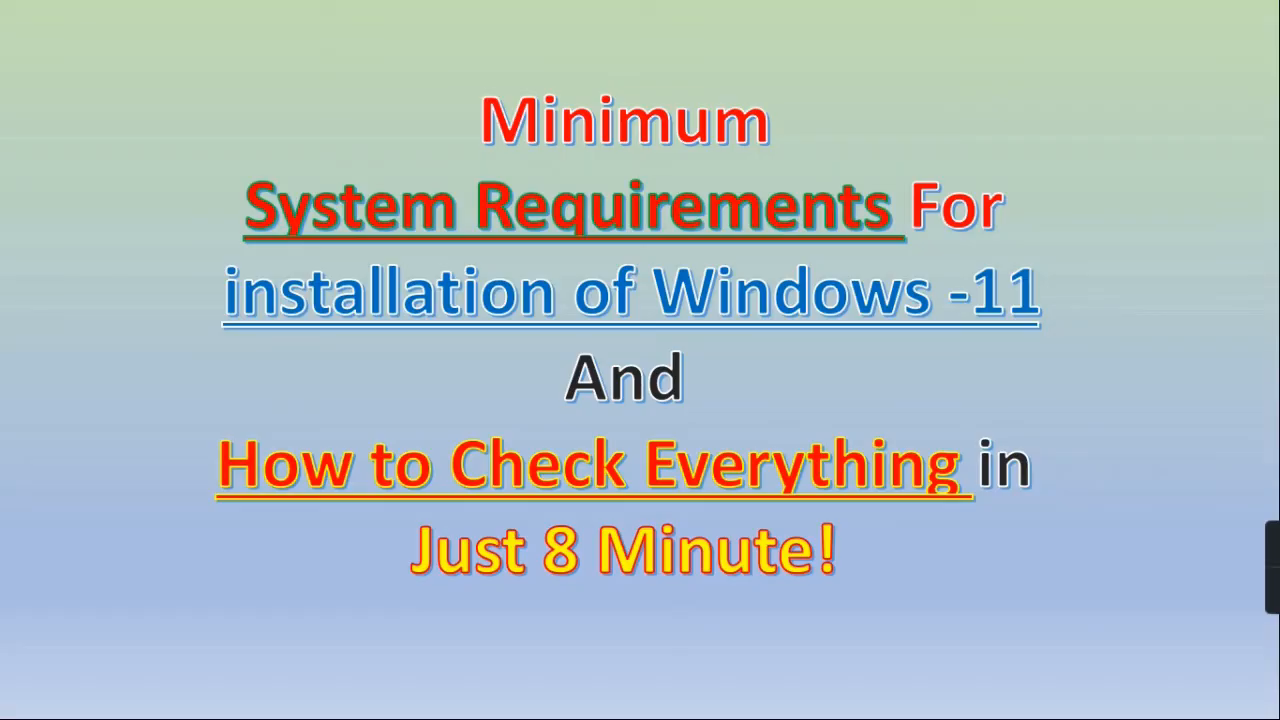
key("Right")
key("Right")
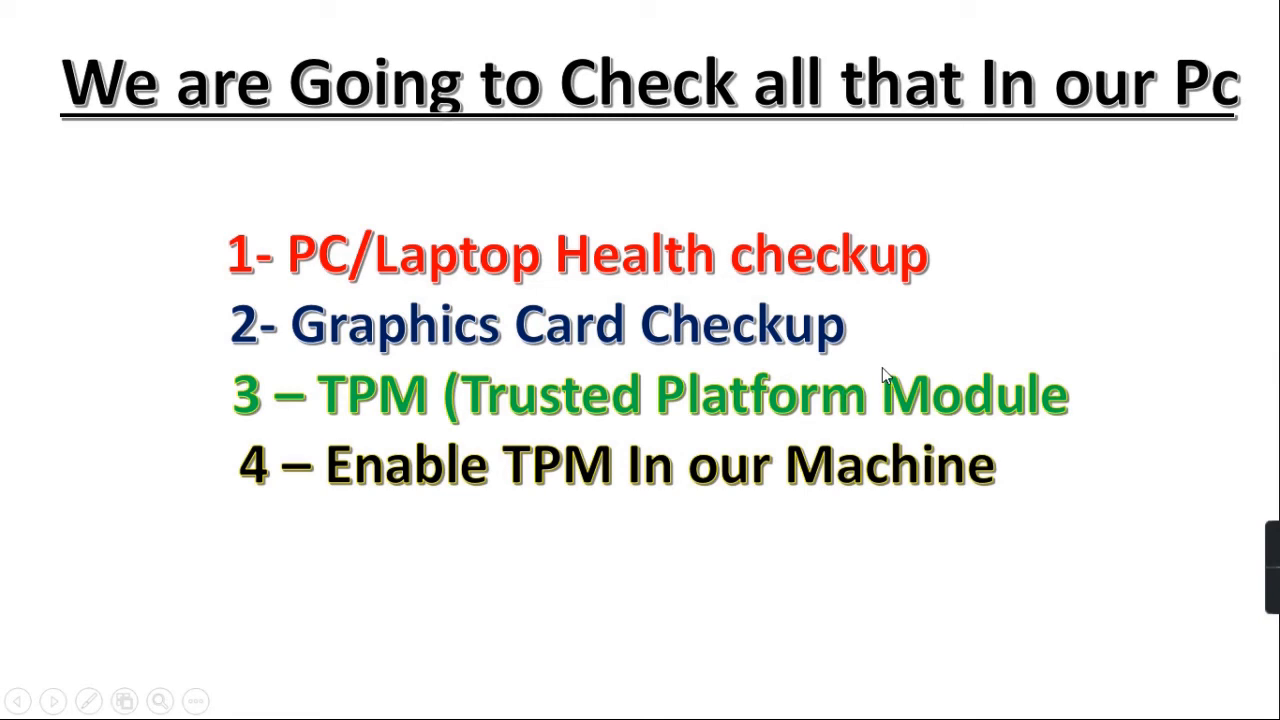
Run tpm.msc, examine the TPM status and specification version, and close the TPM Management window.
key("super+r")
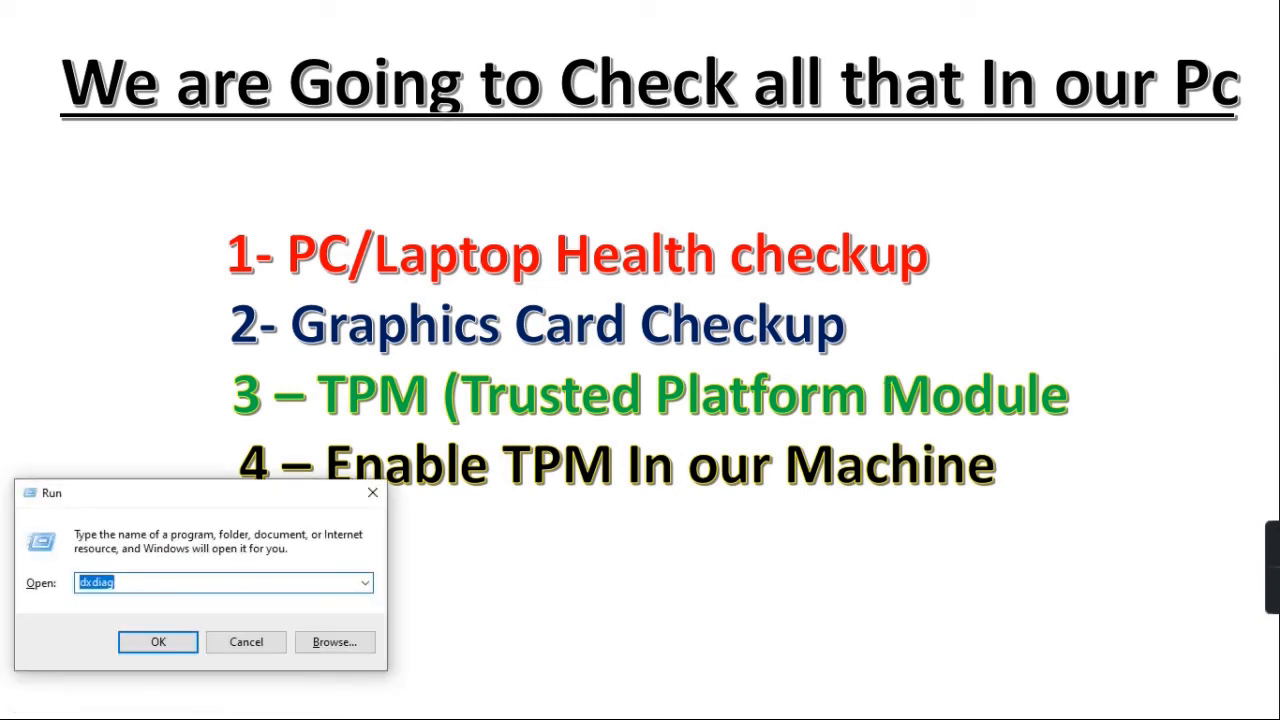
type("tpm.msc")
key("Return")
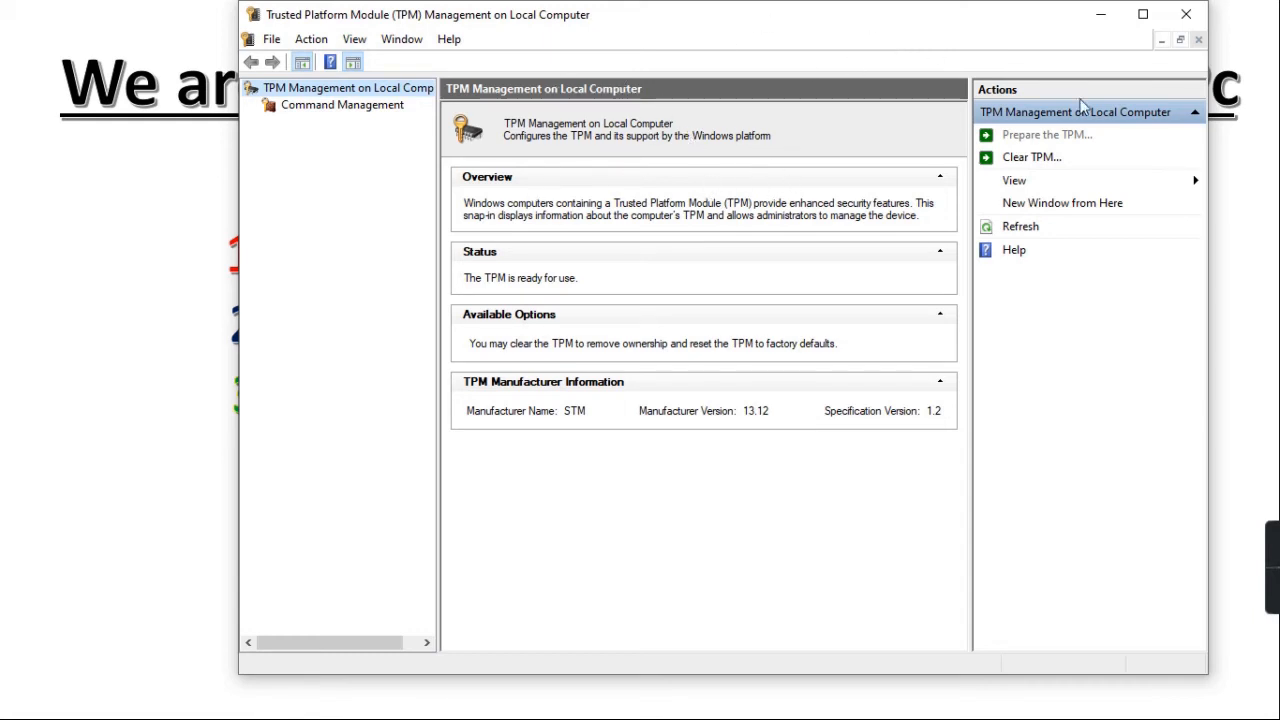
left_click(1186, 18)
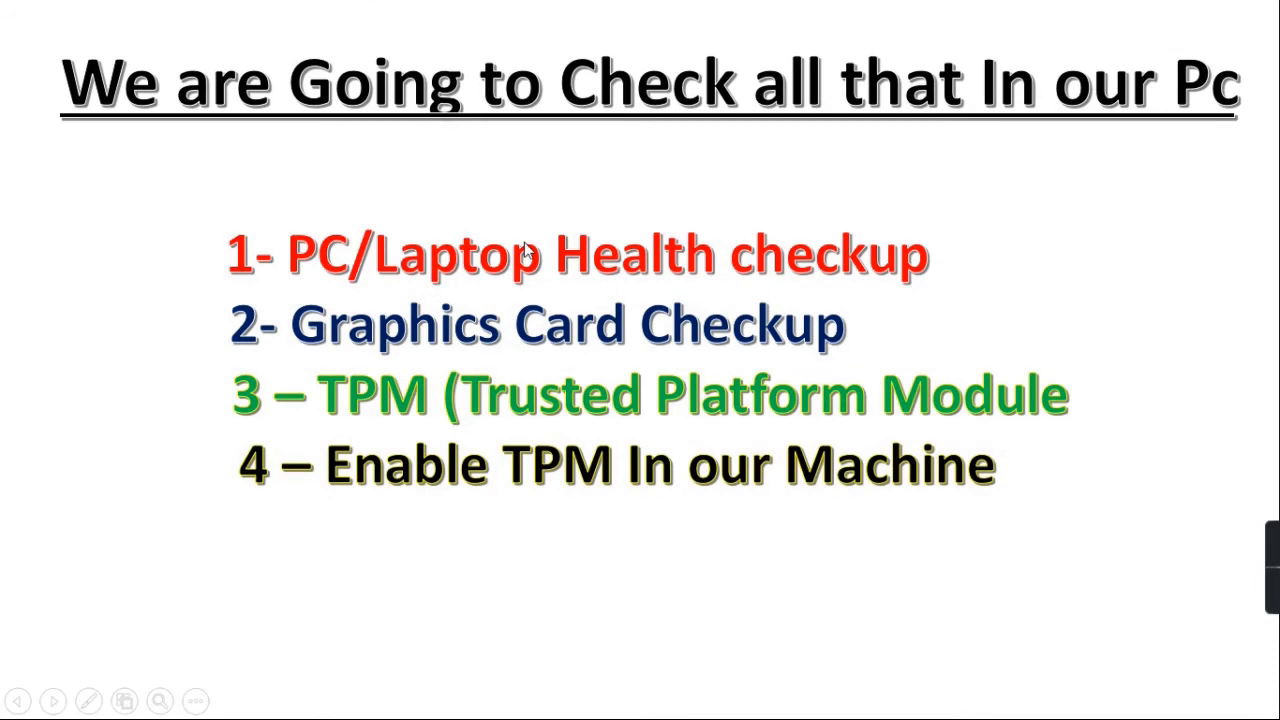
Run devmgmt.msc to open Device Manager and maximize its window.
key("super+r")
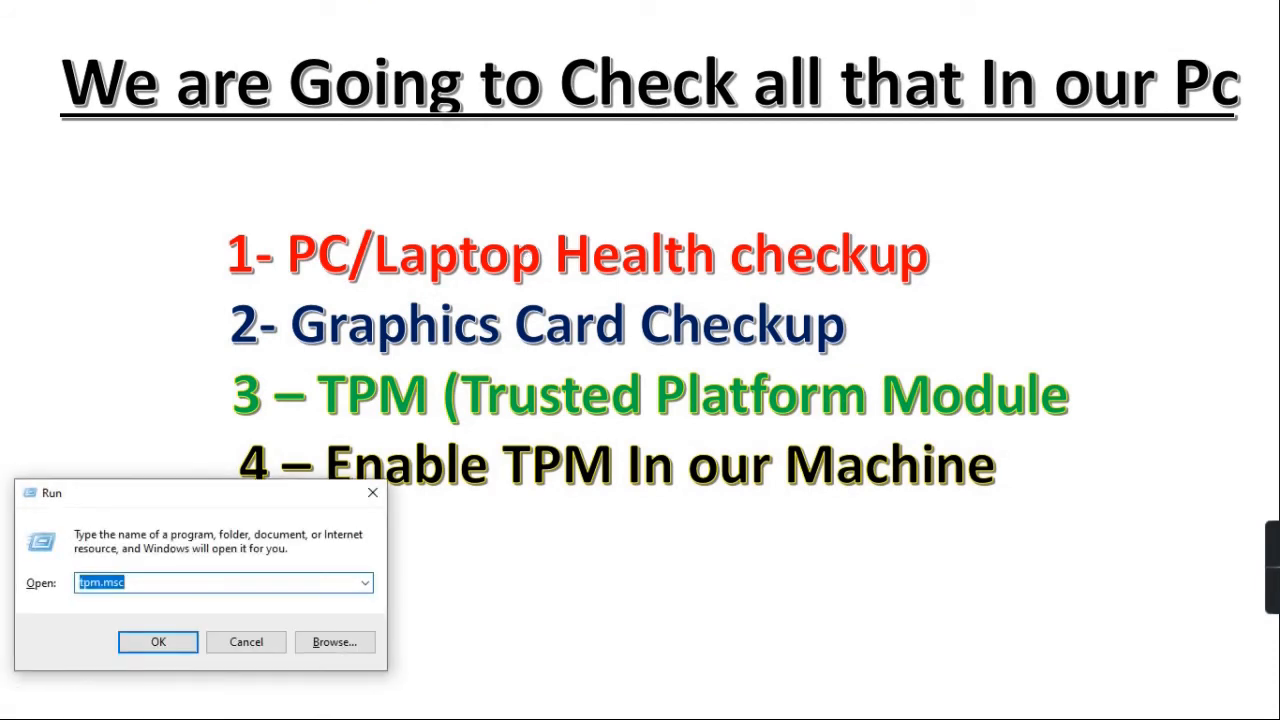
type("d")
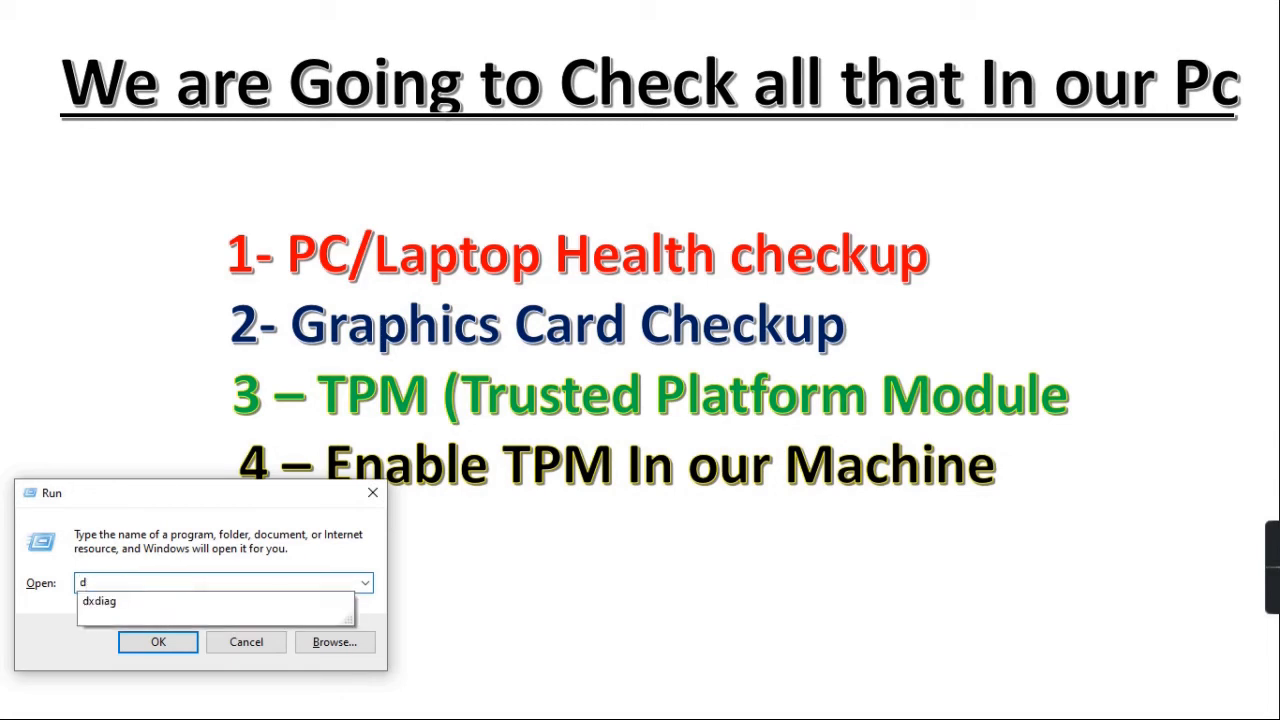
type("ev")
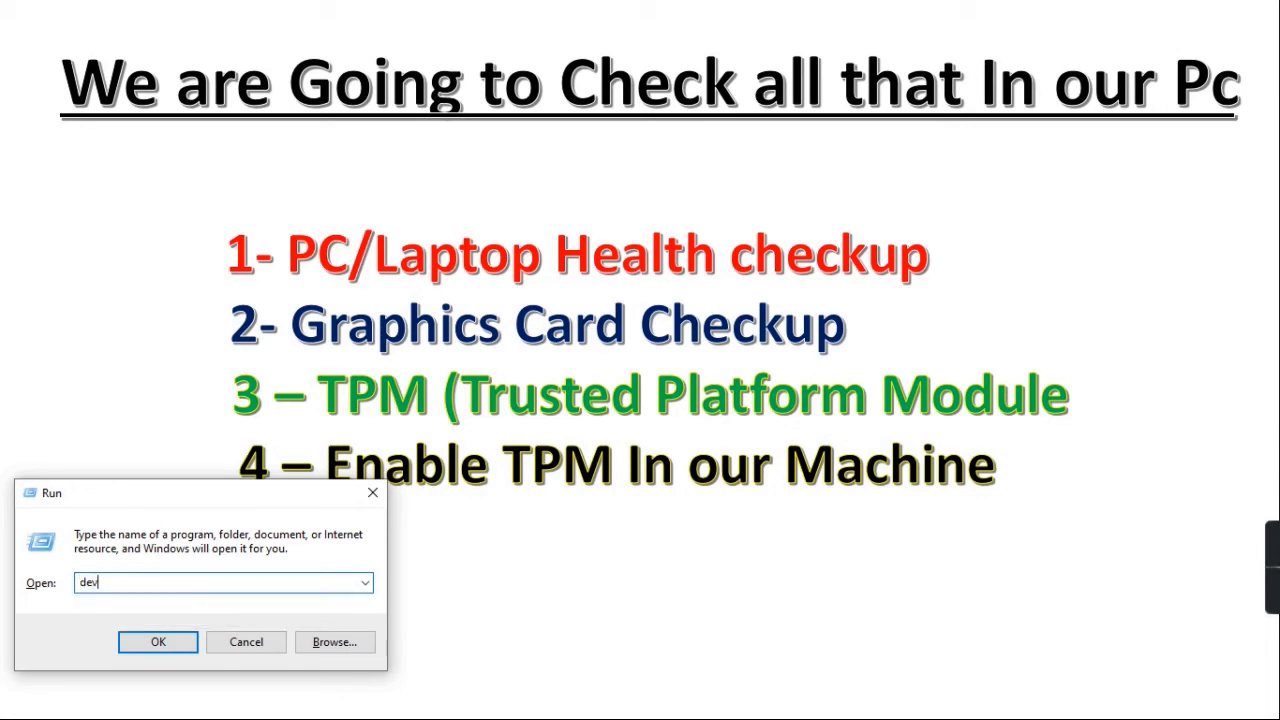
type("mgmt.msc")
key("Return")
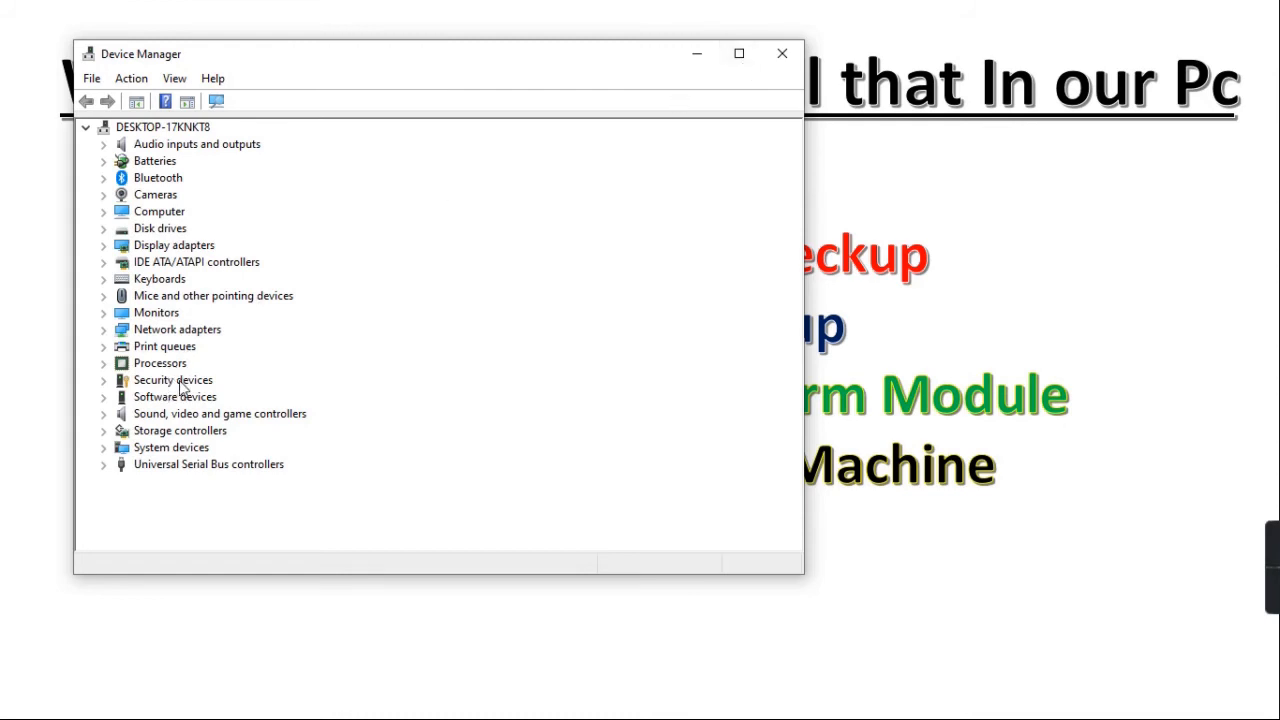
left_click(718, 61)
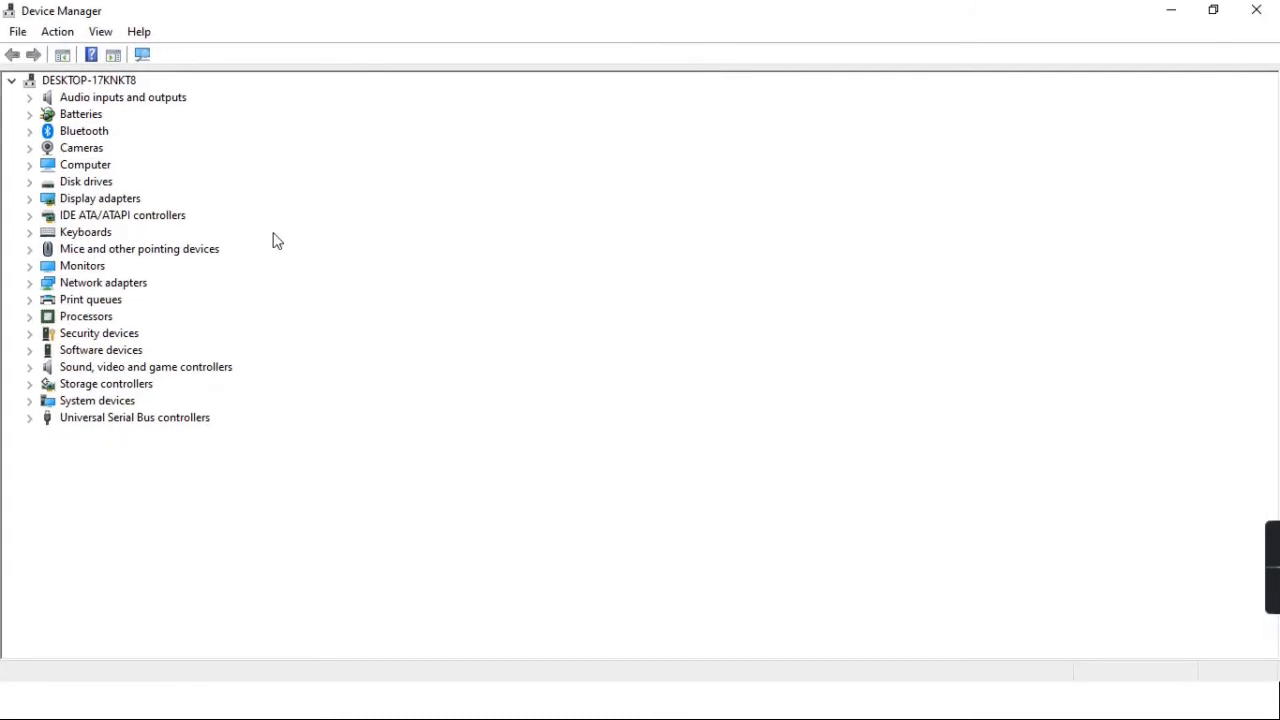
Expand the Security devices category, examine the Trusted Platform Module entry and its version, and close Device Manager.
left_click(126, 336)
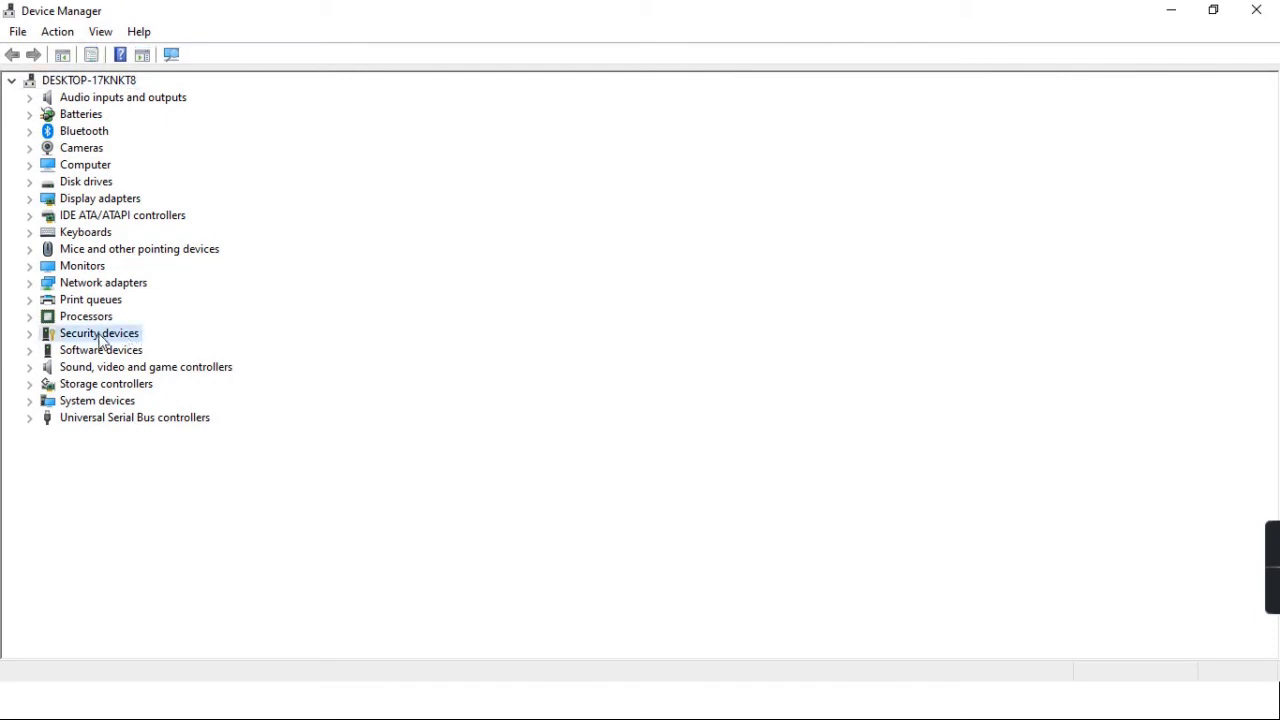
double_click(101, 336)
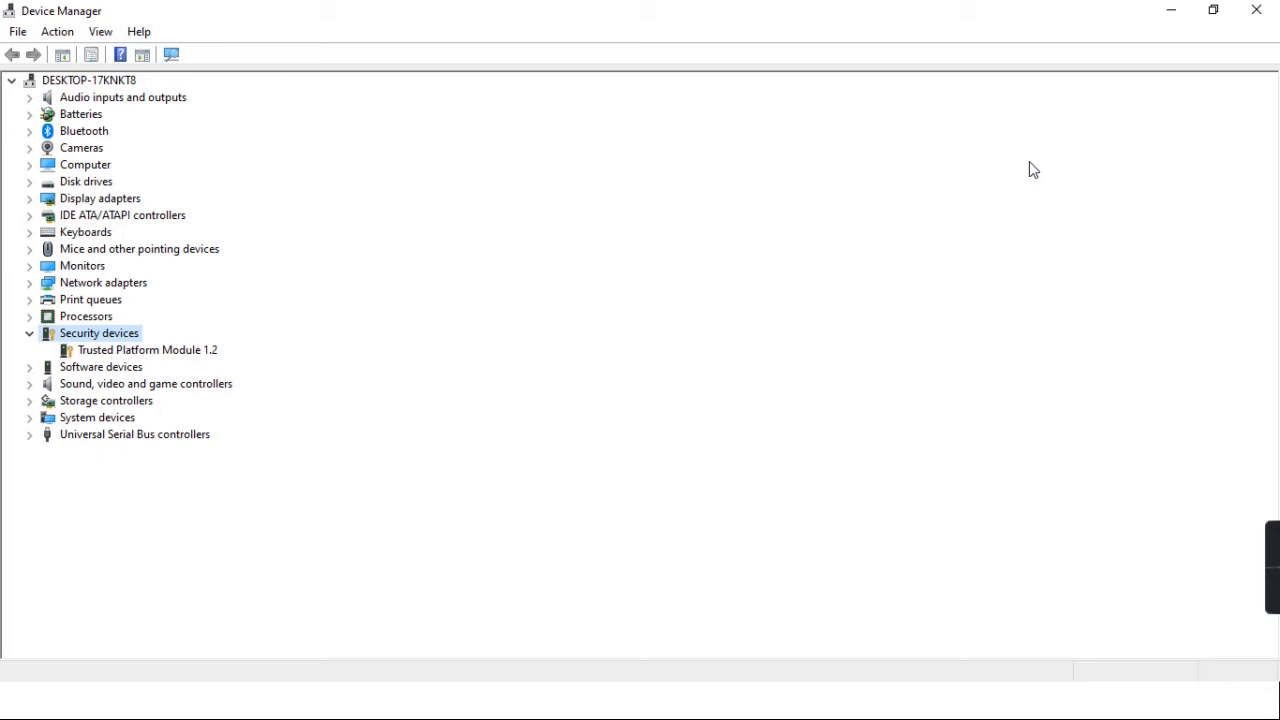
left_click(1268, 9)
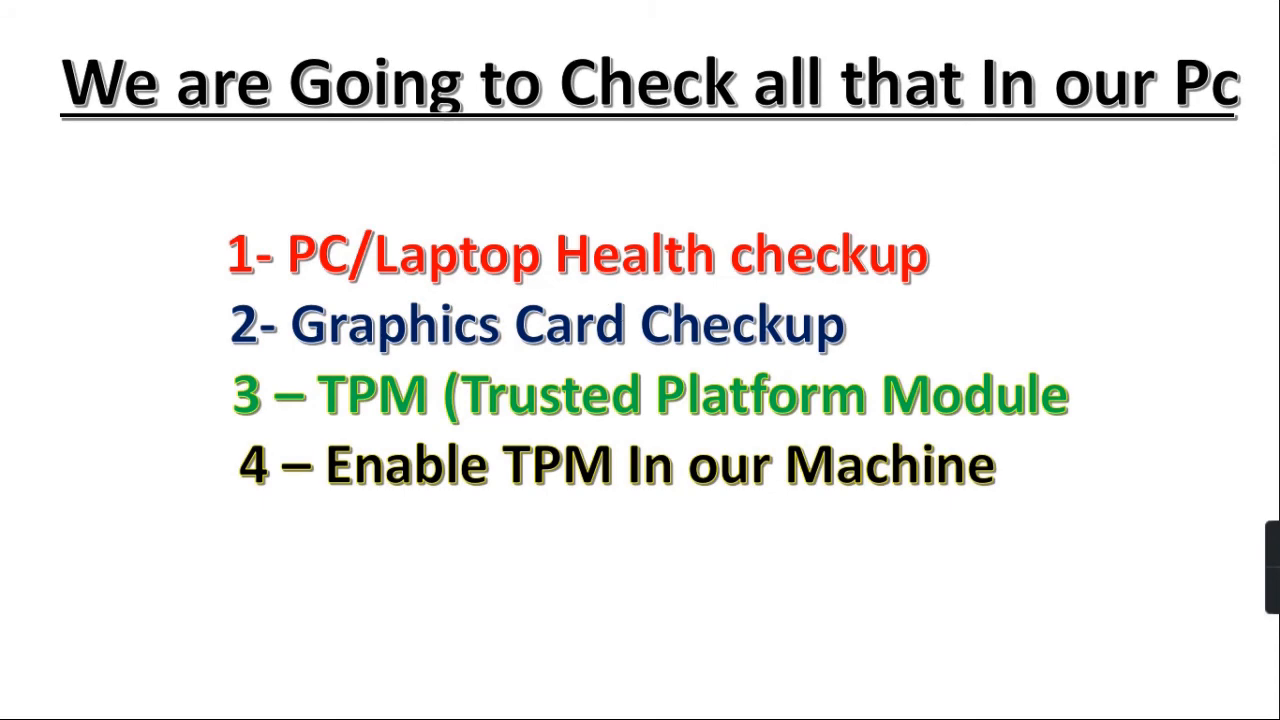
Find and open Windows PowerShell without elevated rights and maximize its window.
key("super")
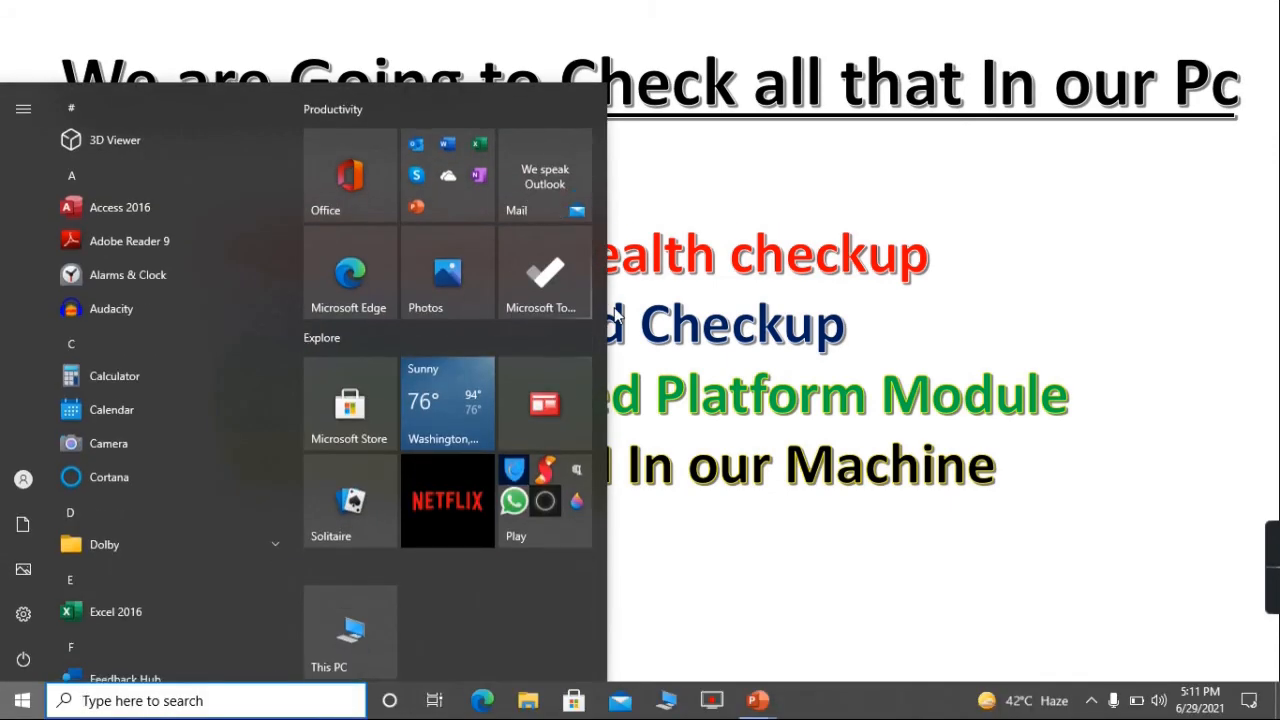
type("windows")
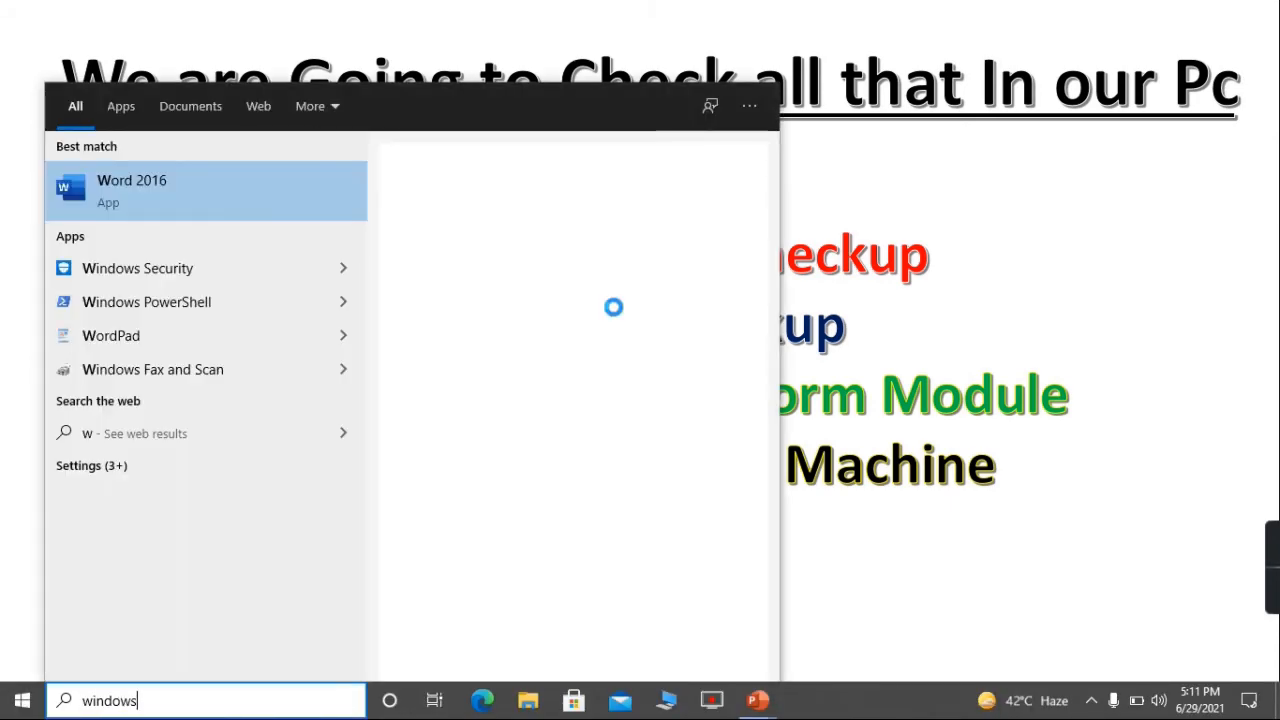
type(" power")
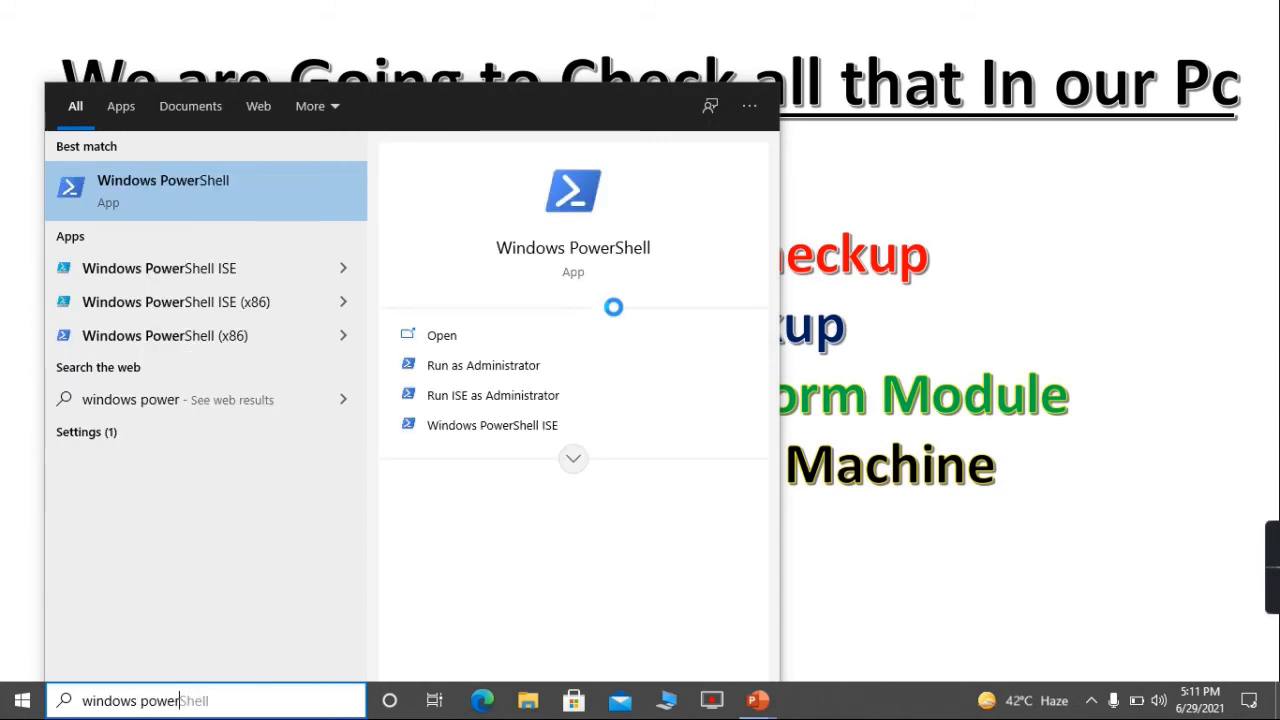
key("Return")
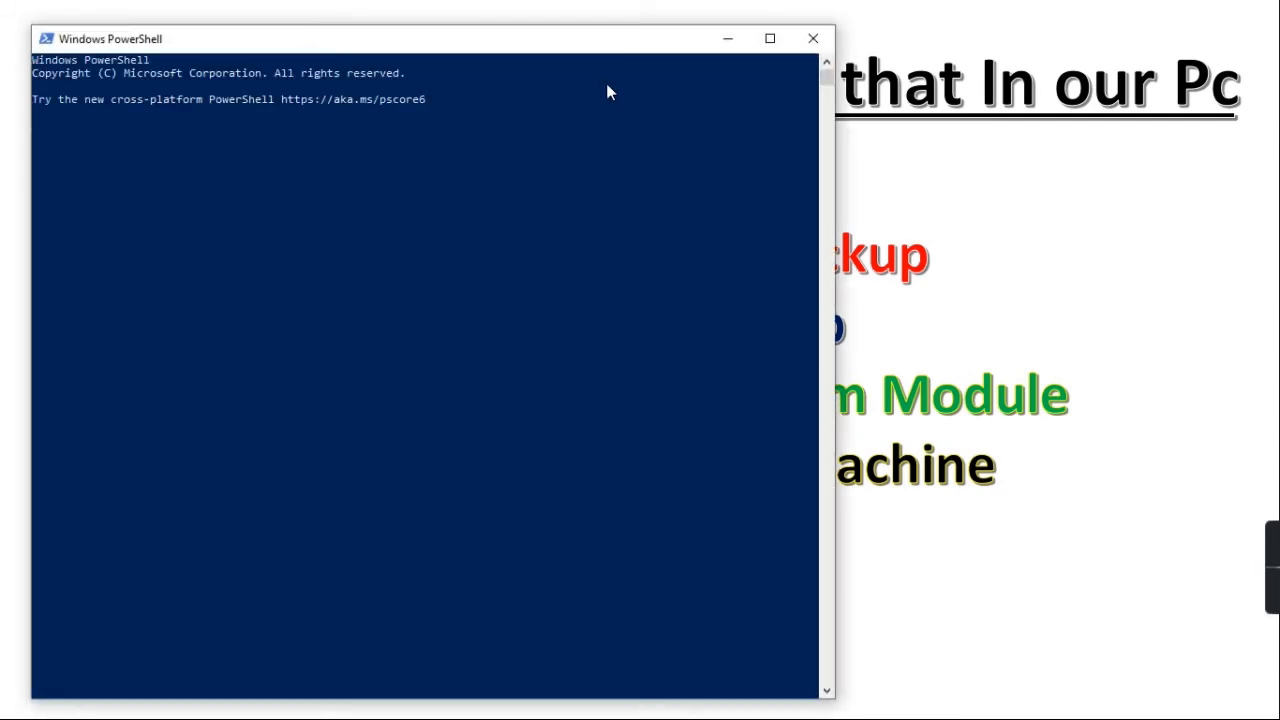
left_click(769, 39)
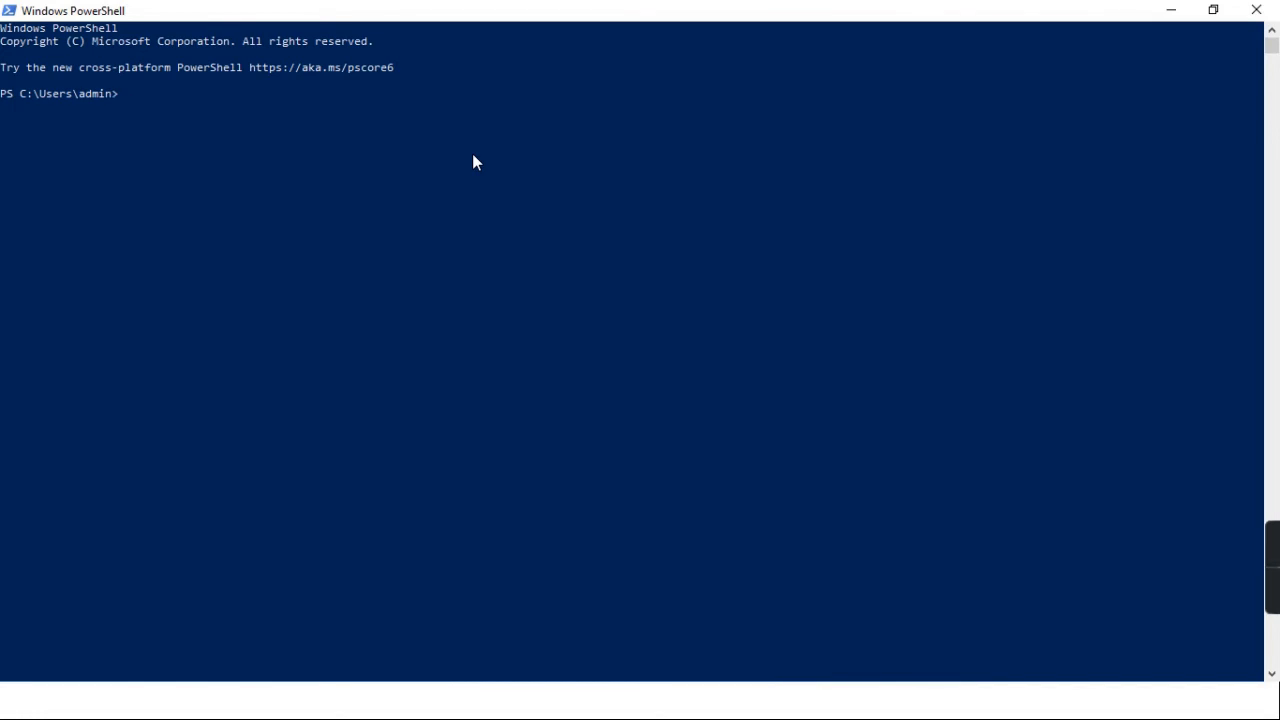
Try to query the TPM with the get-tpm command in the non-elevated session, and close PowerShell.
type("get")
type("-tpm")
key("Return")
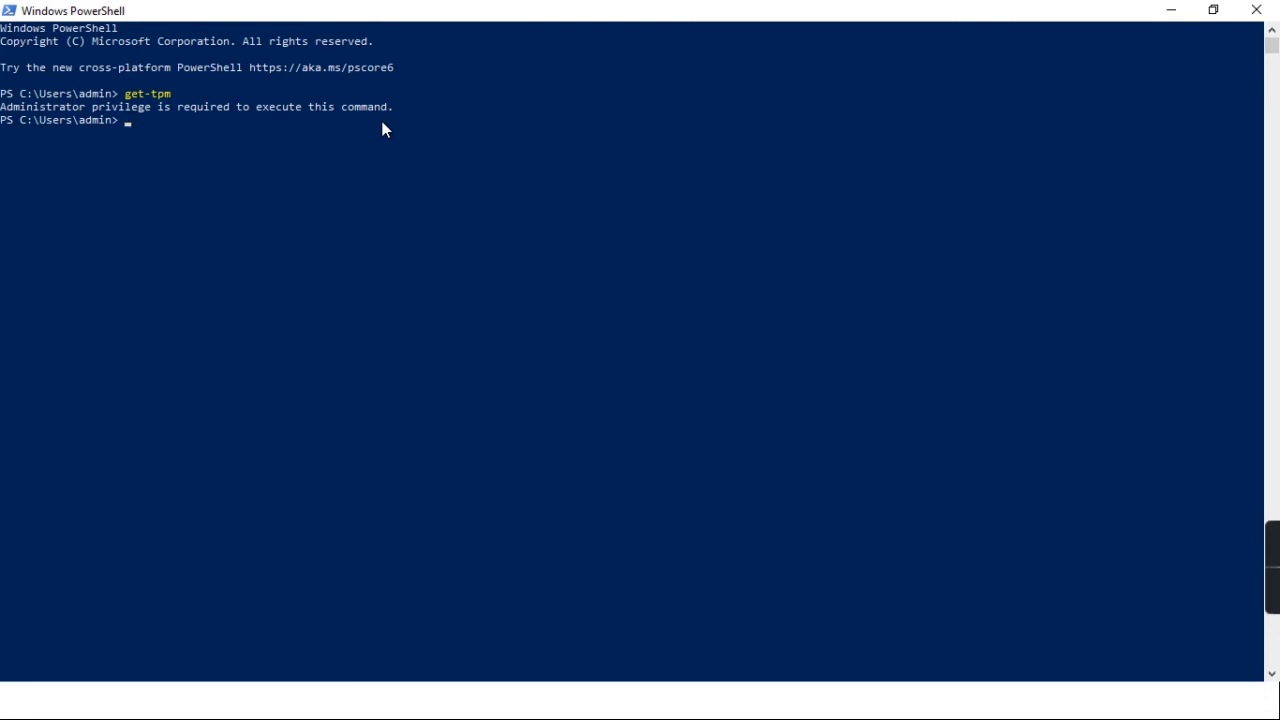
left_click(1257, 10)
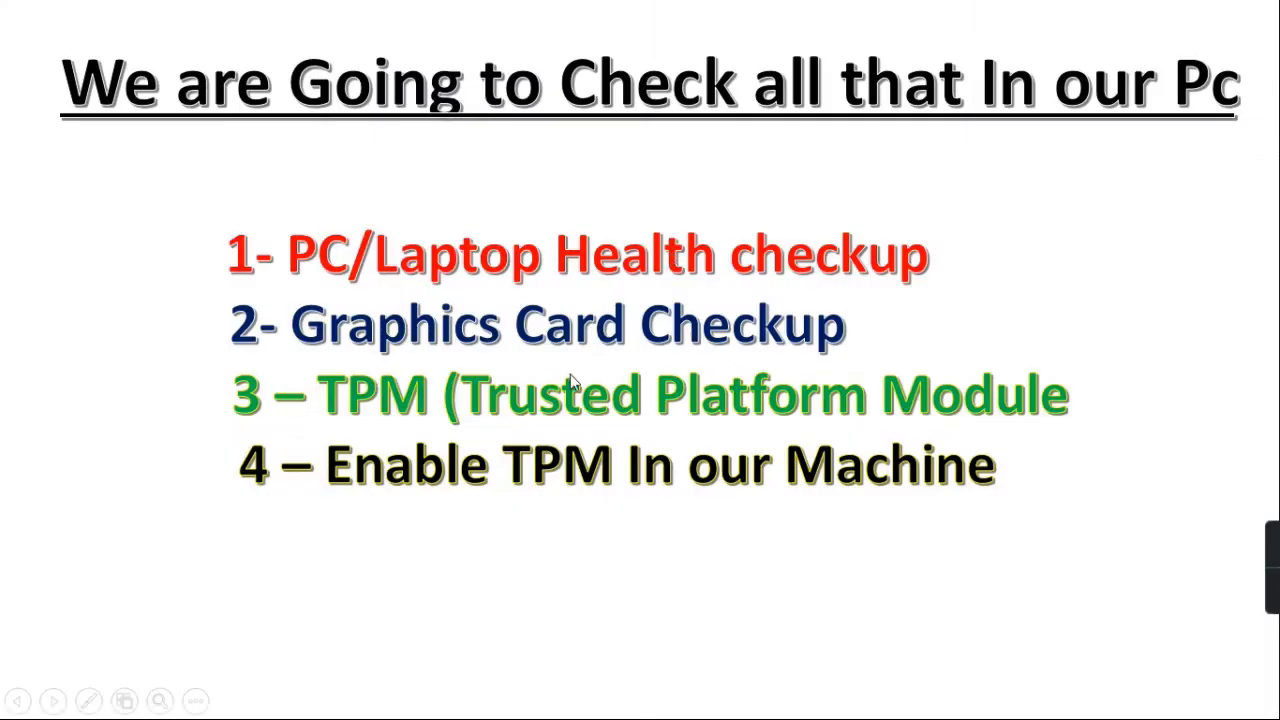
Open Windows PowerShell as administrator and run get-tpm to examine the TPM's details.
key("super")
type("window")
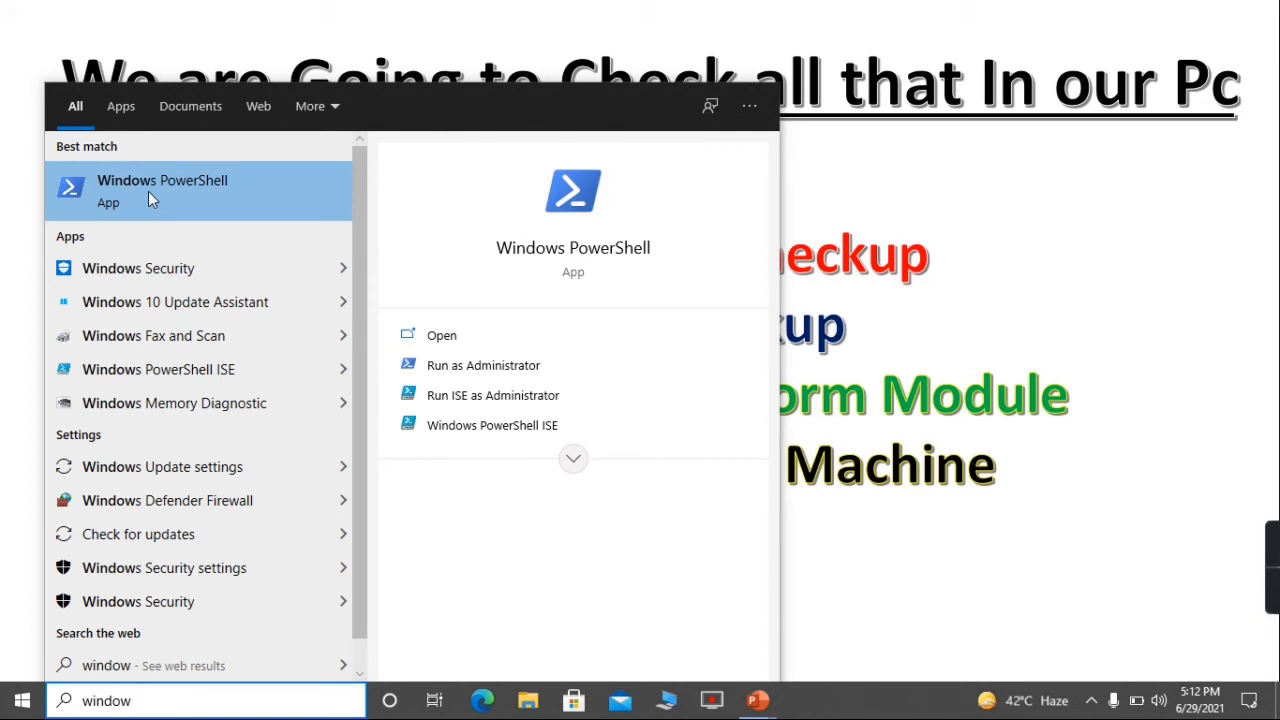
left_click(552, 367)
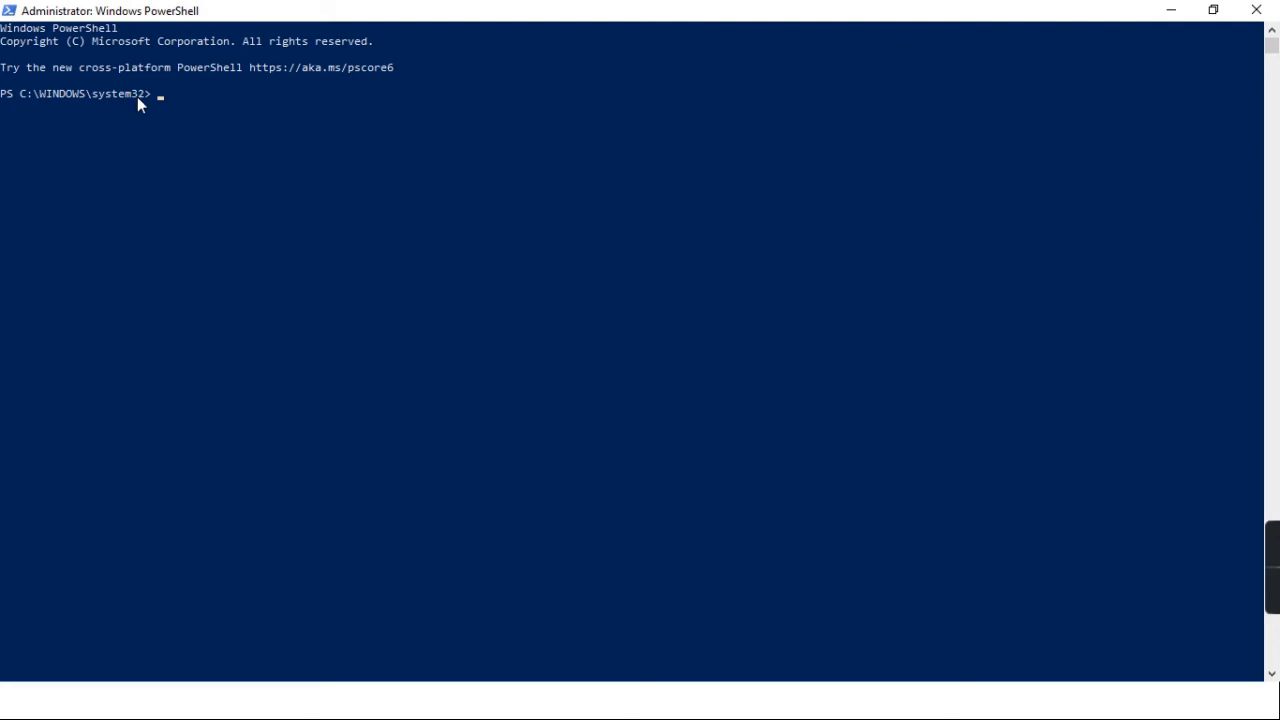
type("get-tpm")
key("Return")
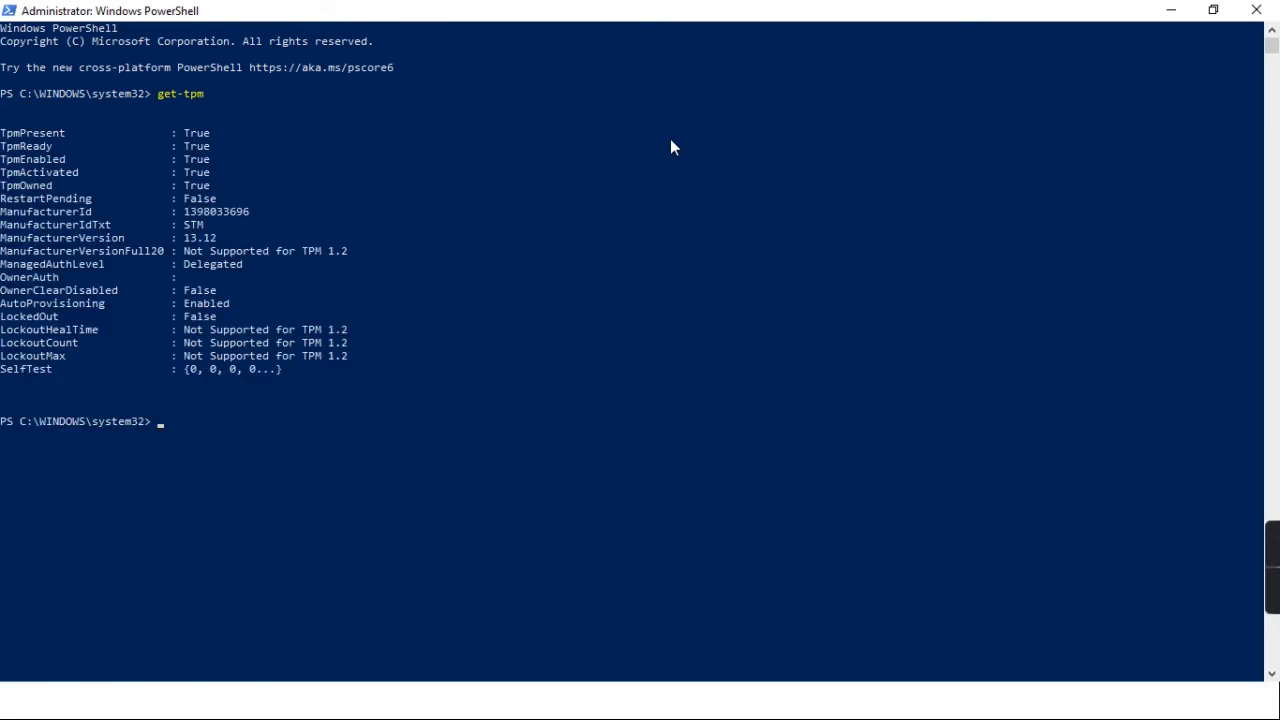